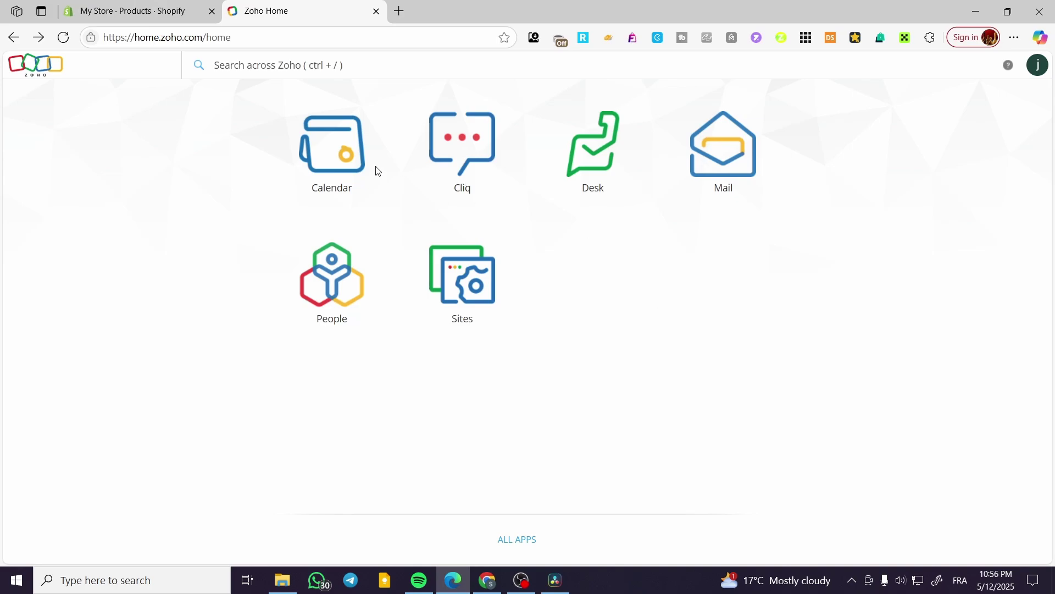
- Open Zoho Mail from Zoho Home to reach its domain-based or personal account setup page
{"action": "left_click", "coordinate": [738, 142]}
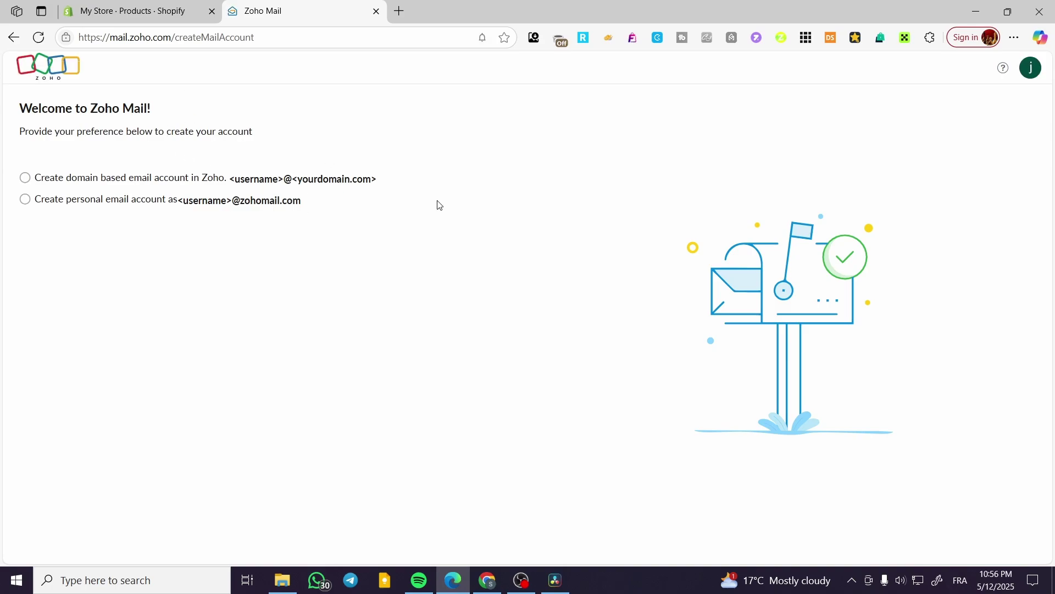
{"action": "left_click", "coordinate": [13, 38]}
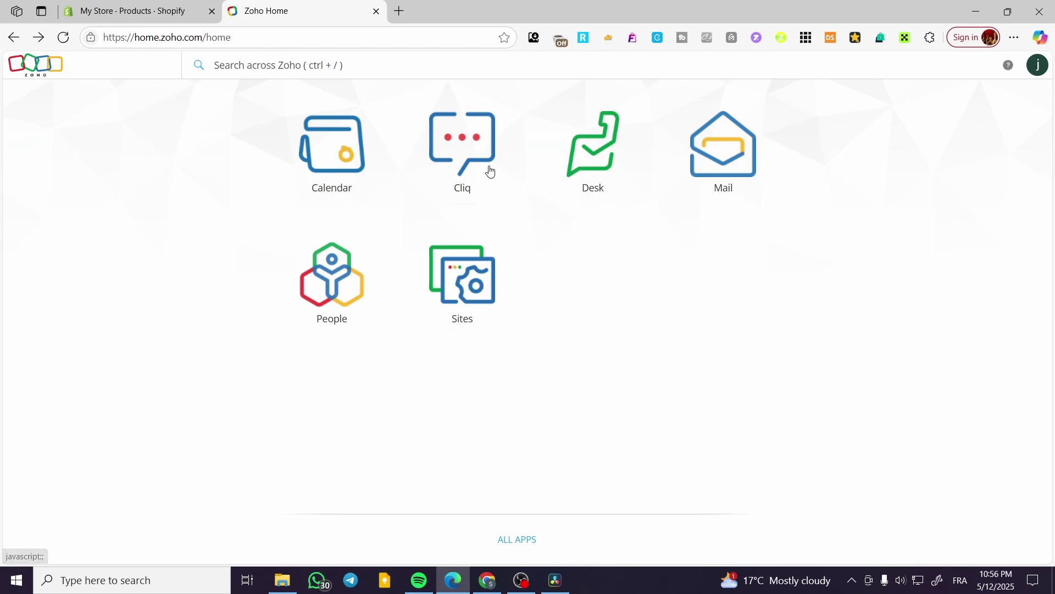
{"action": "left_click", "coordinate": [737, 147]}
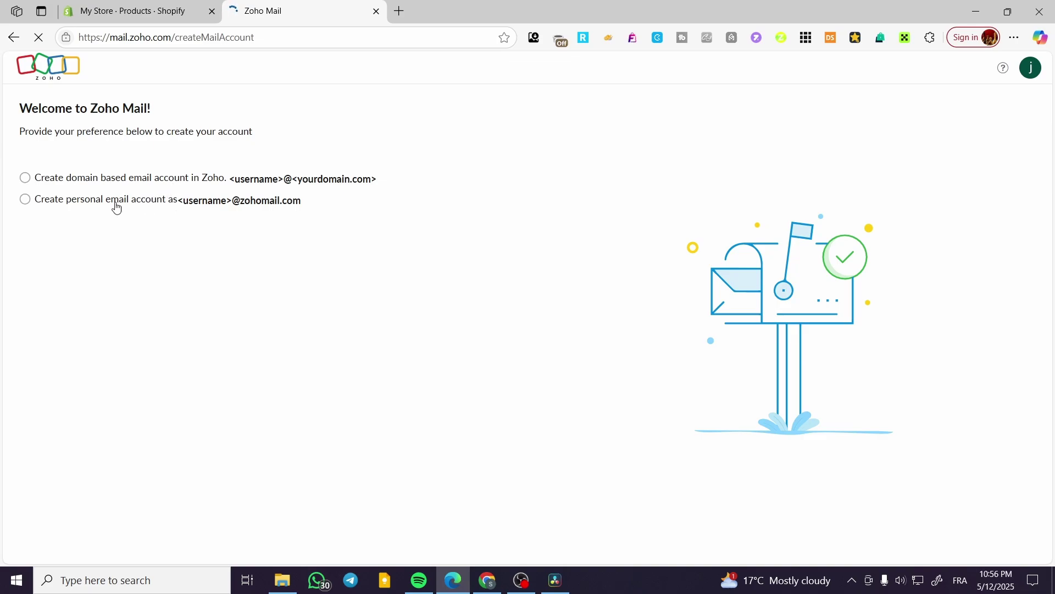
- Request a personal zohomail.com account, appending '12' to the taken username and retrying Create
{"action": "left_click", "coordinate": [163, 202]}
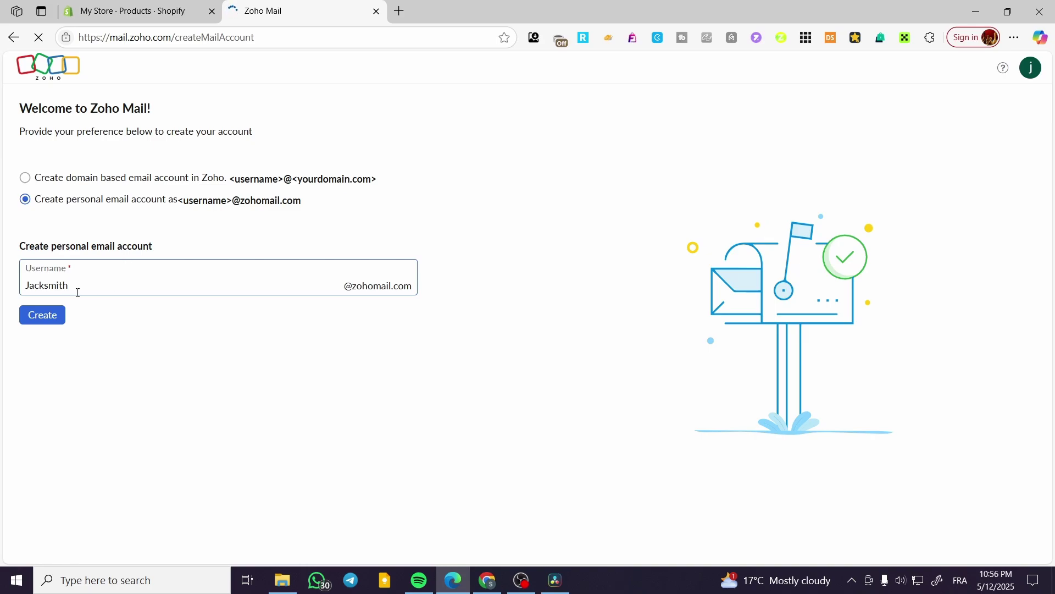
{"action": "left_click", "coordinate": [50, 316]}
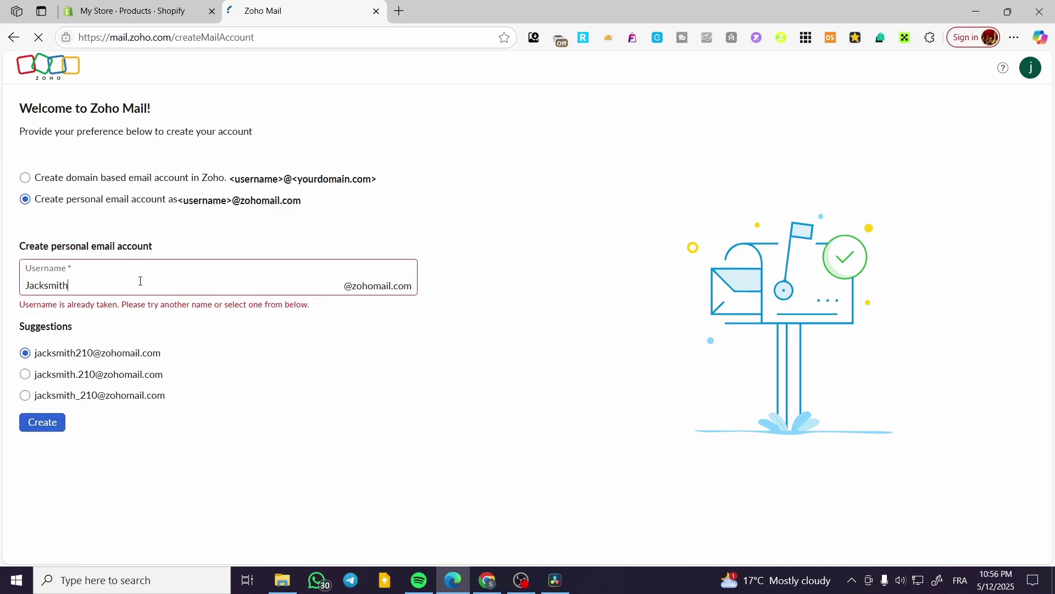
{"action": "left_click", "coordinate": [45, 405]}
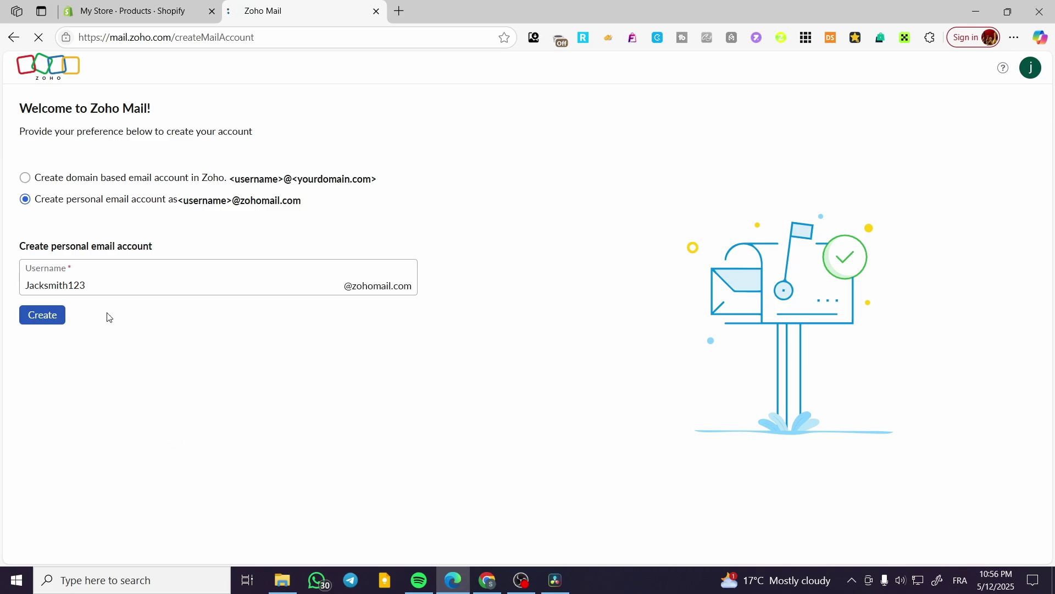
{"action": "left_click", "coordinate": [55, 314]}
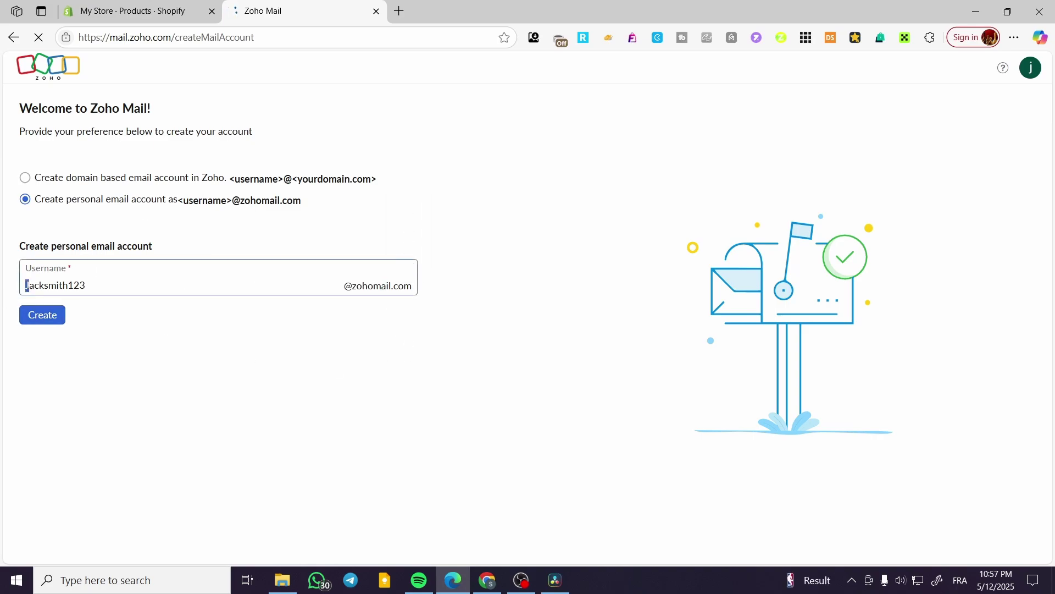
{"action": "left_click", "coordinate": [43, 315]}
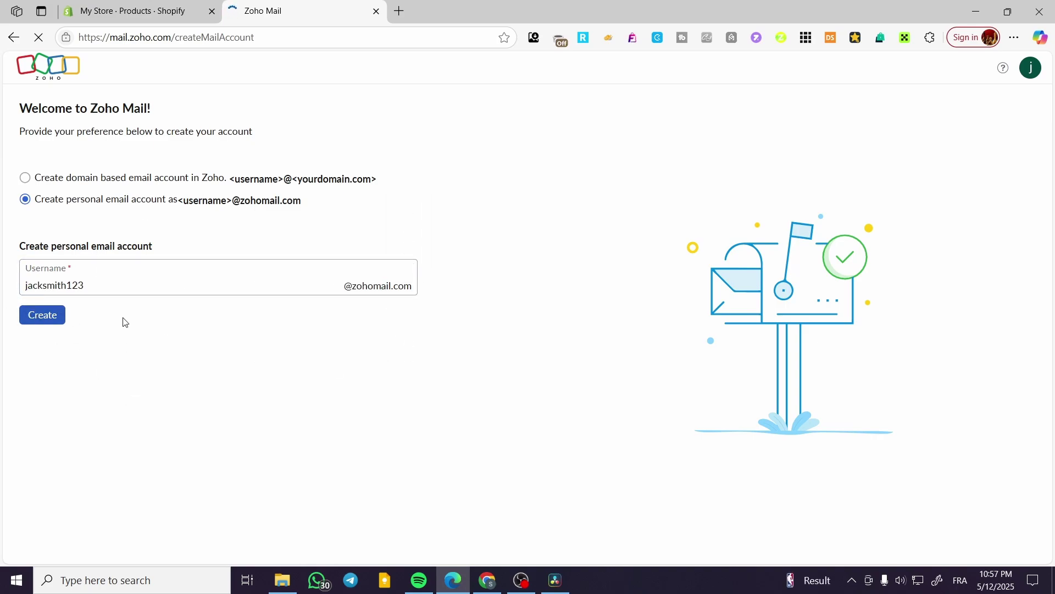
{"action": "left_click_drag", "start_coordinate": [83, 285], "coordinate": [70, 284]}
{"action": "left_click", "coordinate": [457, 169]}
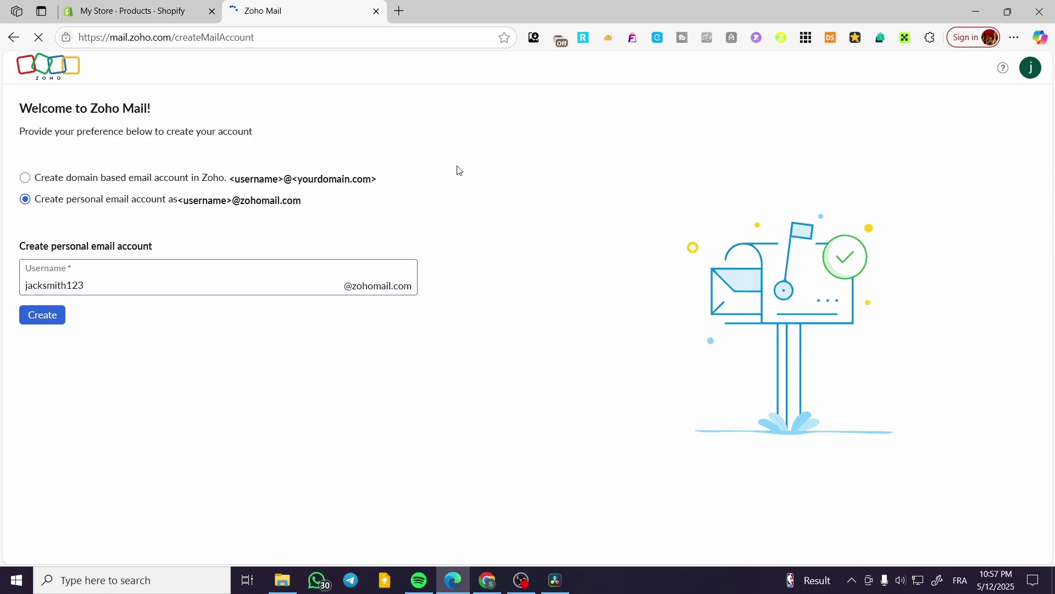
- Bring up the Shopify store's Home dashboard in its tab
{"action": "left_click", "coordinate": [141, 7]}
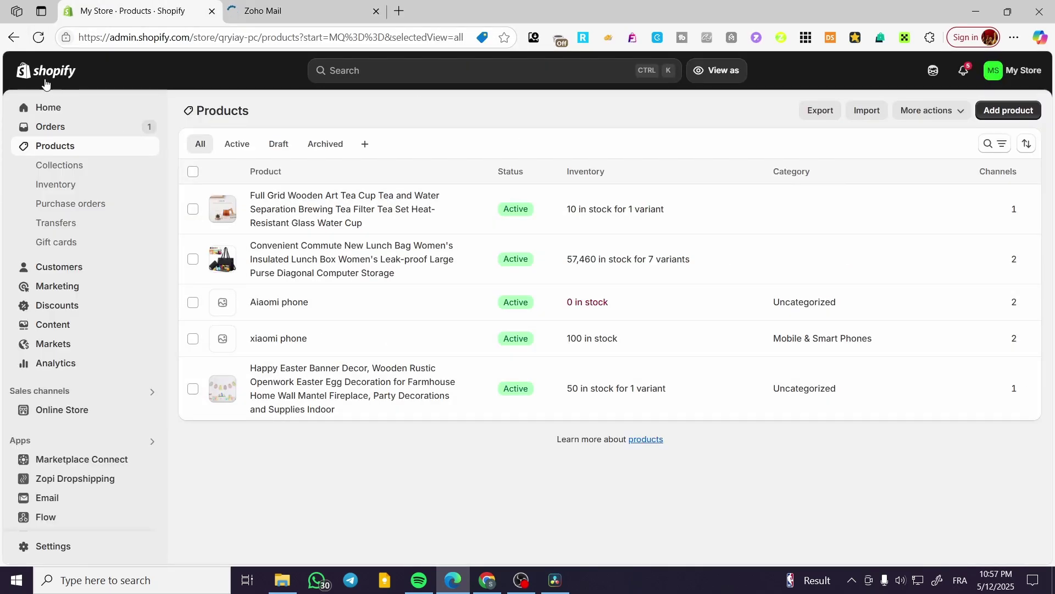
{"action": "left_click", "coordinate": [49, 109]}
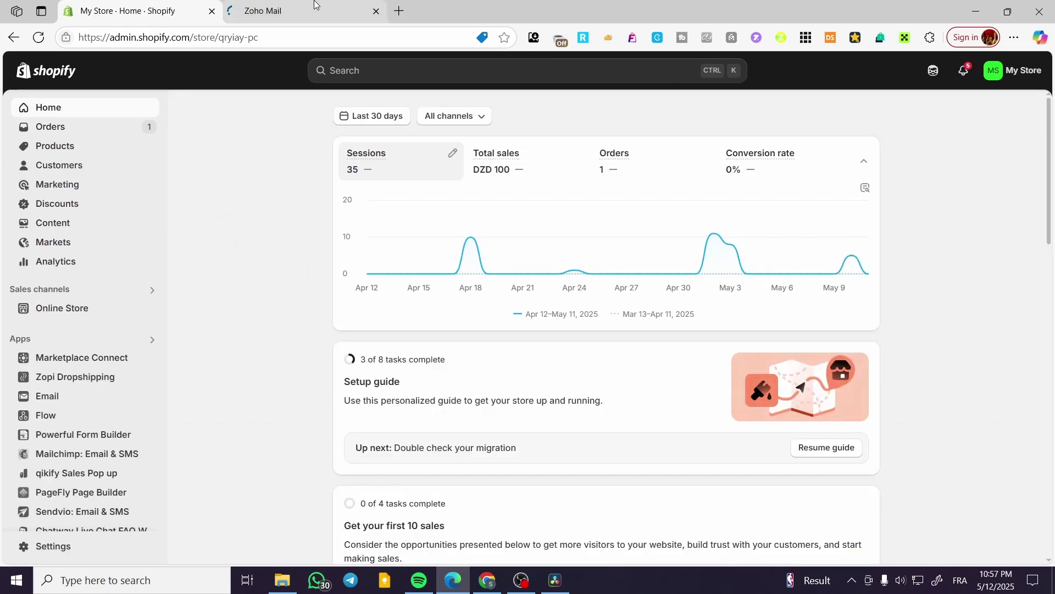
{"action": "left_click", "coordinate": [291, 12]}
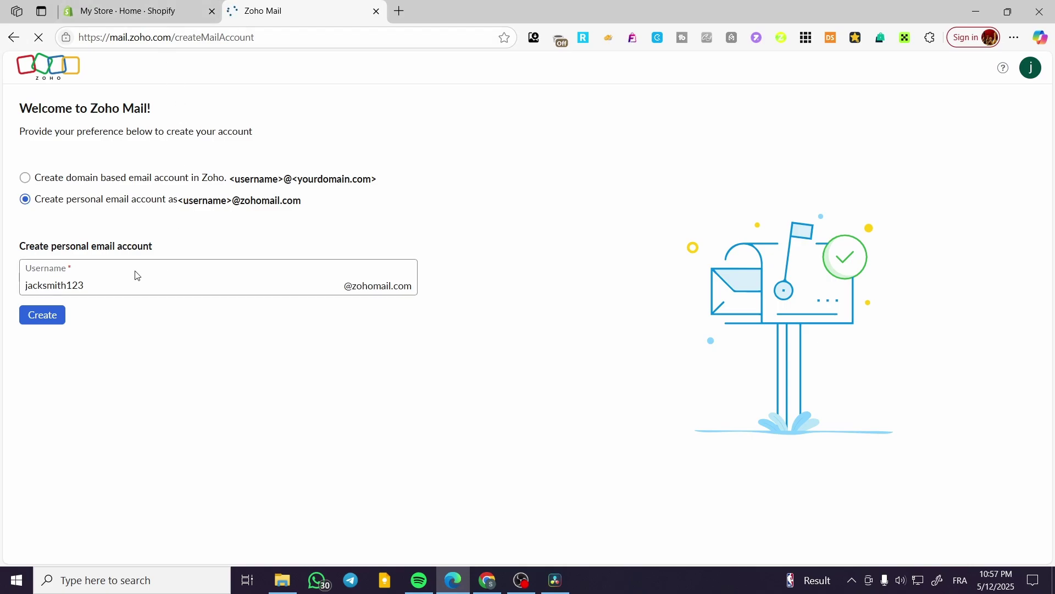
{"action": "left_click", "coordinate": [10, 39]}
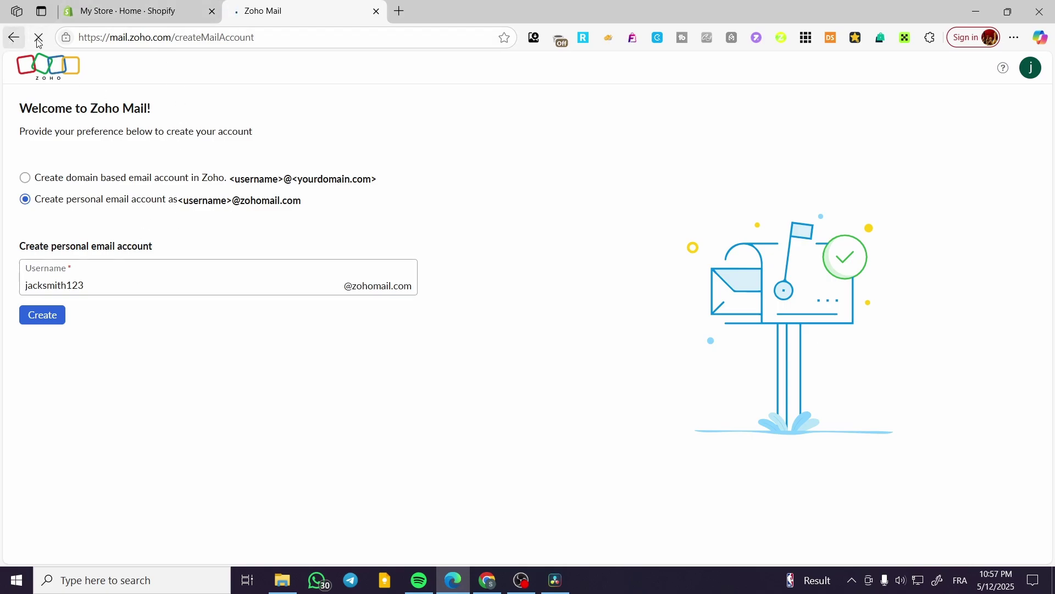
{"action": "left_click", "coordinate": [39, 38]}
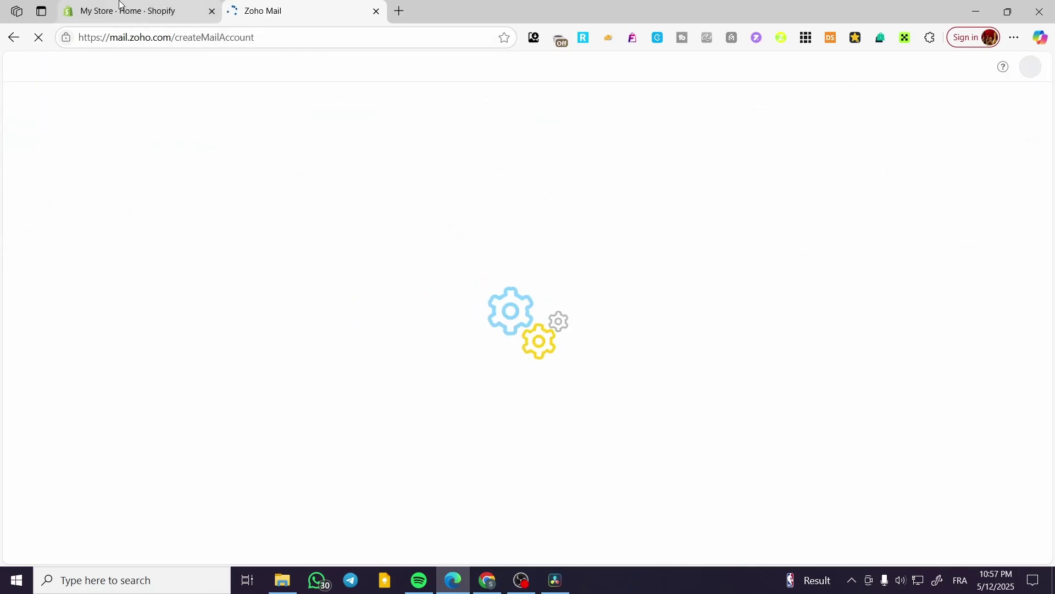
{"action": "mouse_move", "coordinate": [115, 8]}
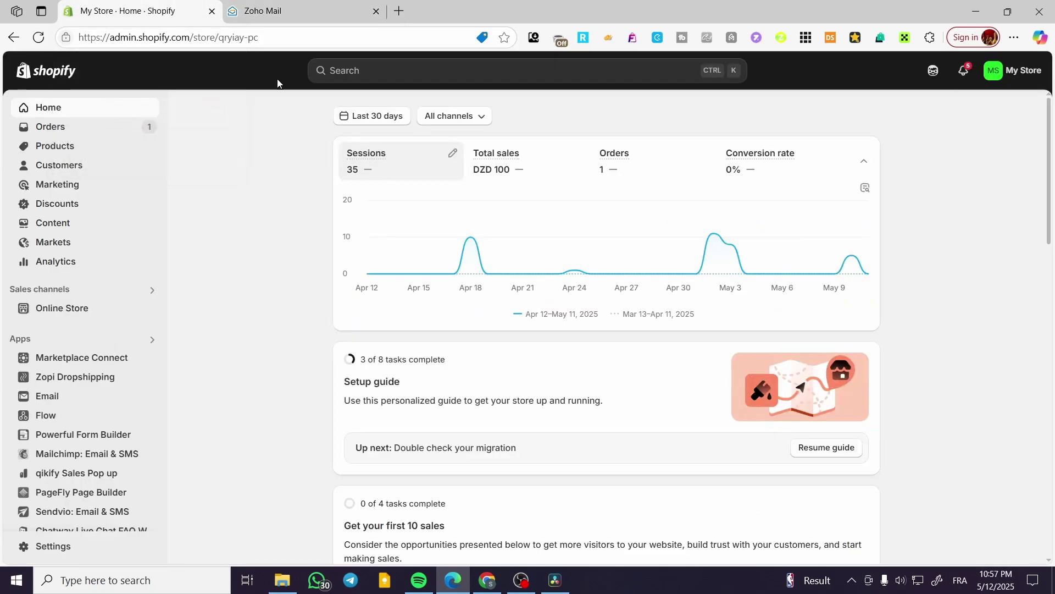
{"action": "left_click", "coordinate": [118, 5]}
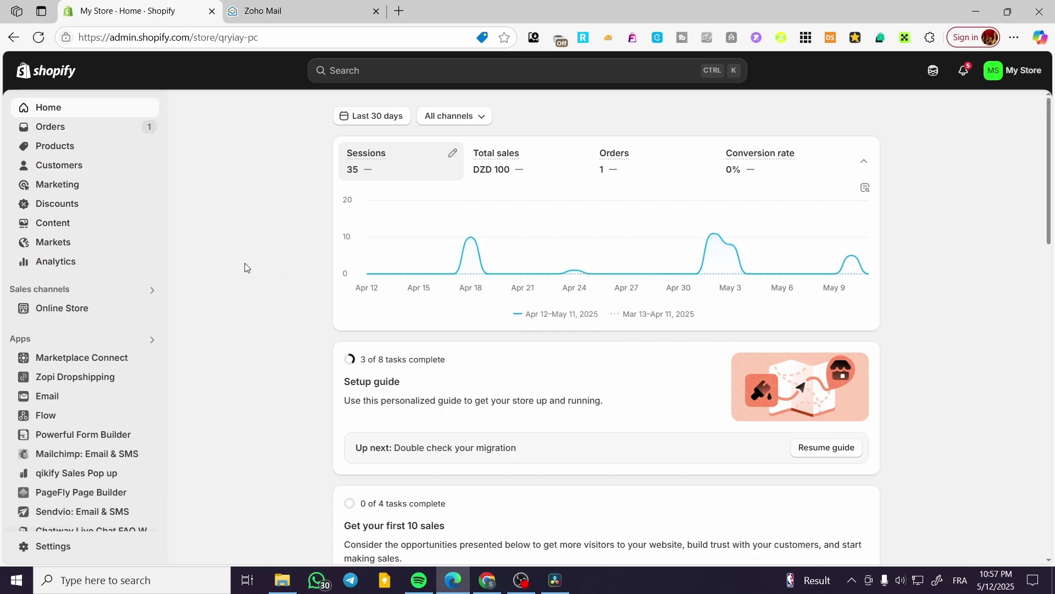
- Search the admin for 'zoho' and show the Shopify App Store results for it
{"action": "left_click", "coordinate": [365, 81]}
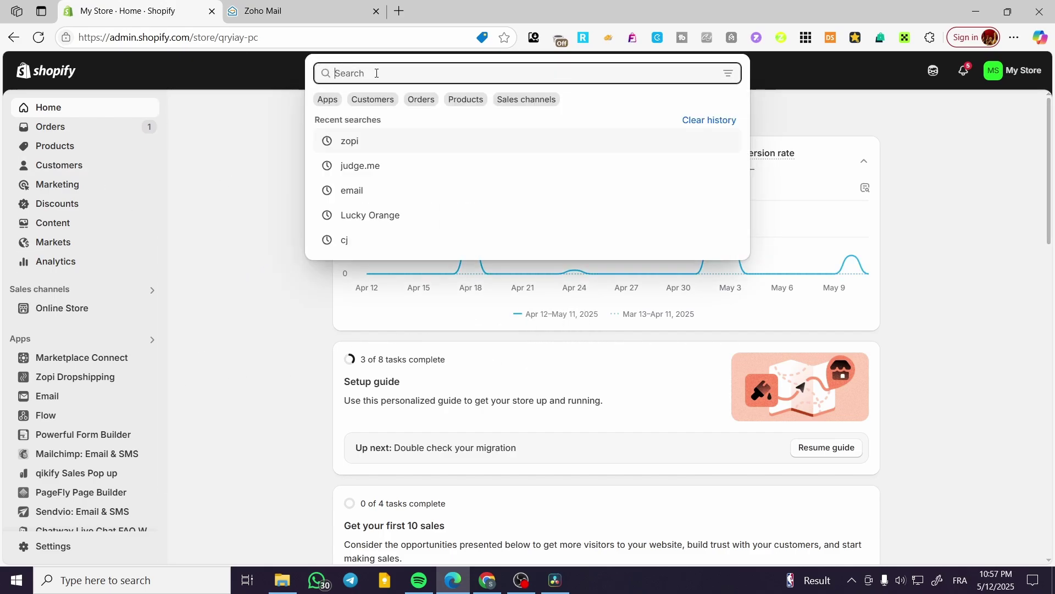
{"action": "type", "text": "zoho"}
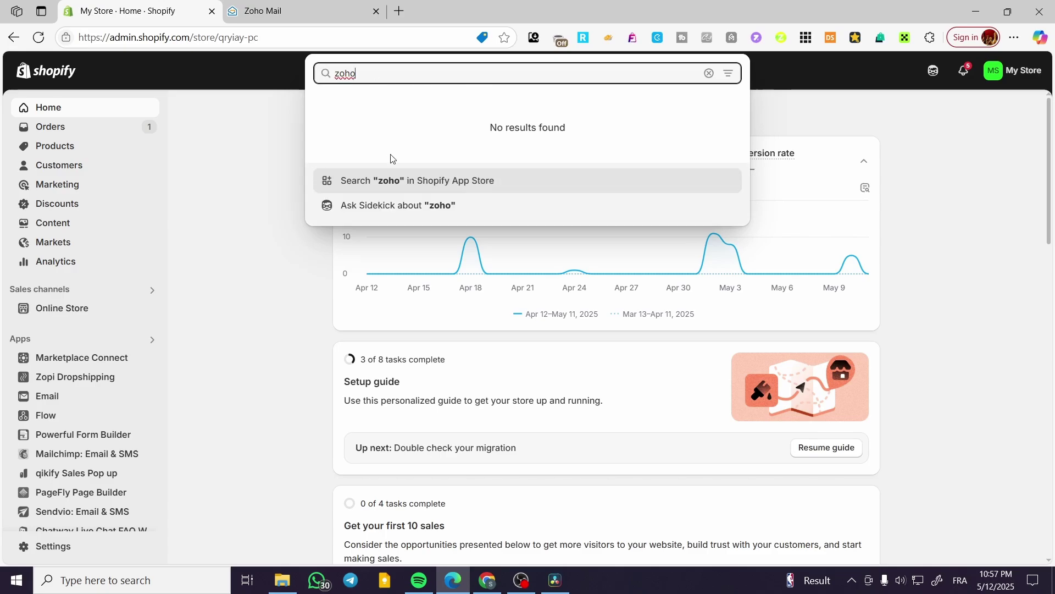
{"action": "left_click", "coordinate": [434, 177]}
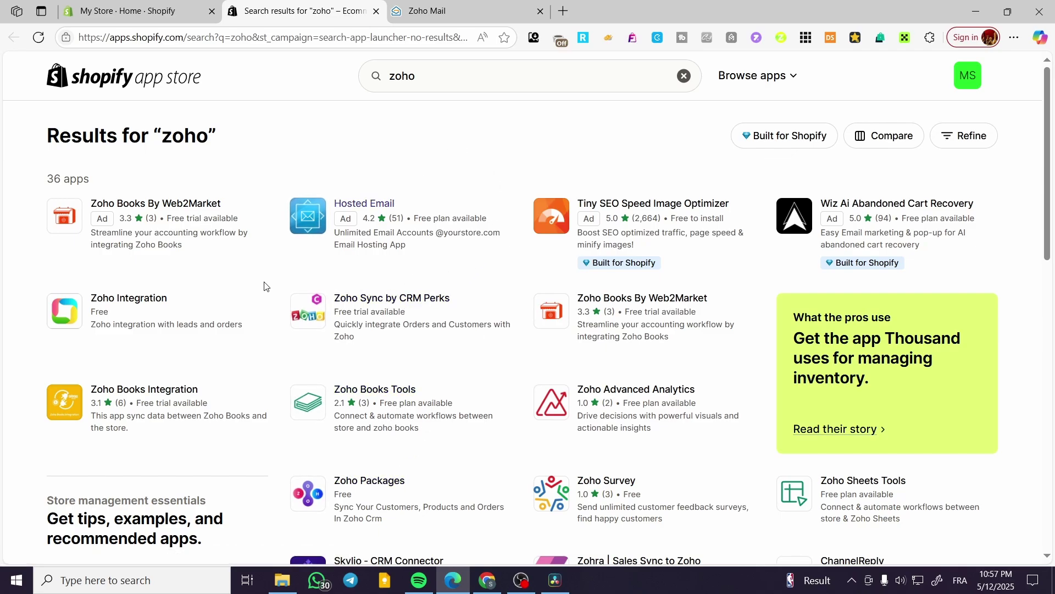
- Open the Zoho Integration listing and view its Zoho Credentials settings screenshot
{"action": "left_click", "coordinate": [118, 303]}
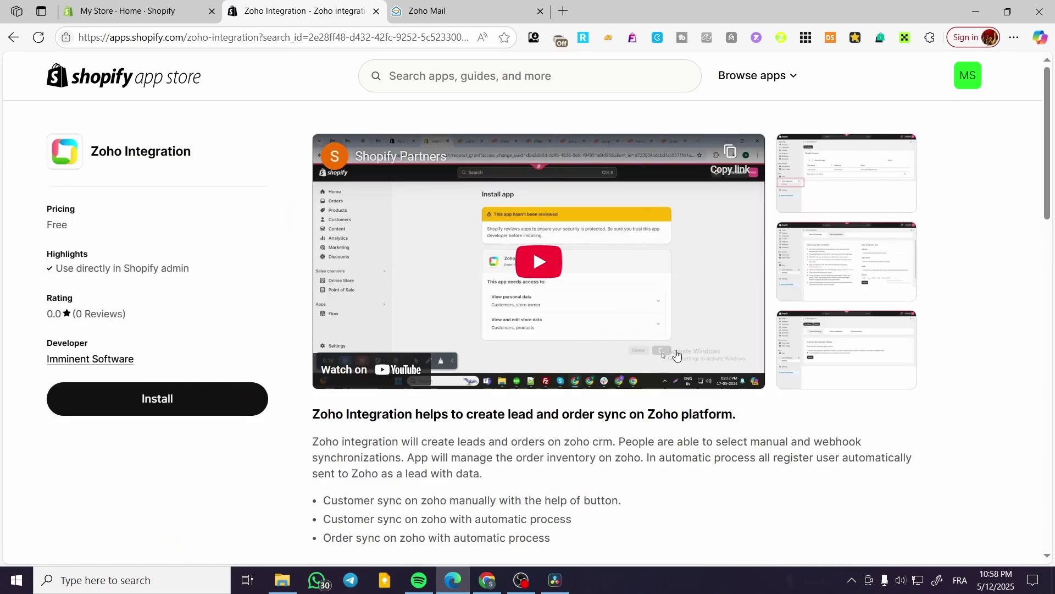
{"action": "left_click", "coordinate": [864, 275]}
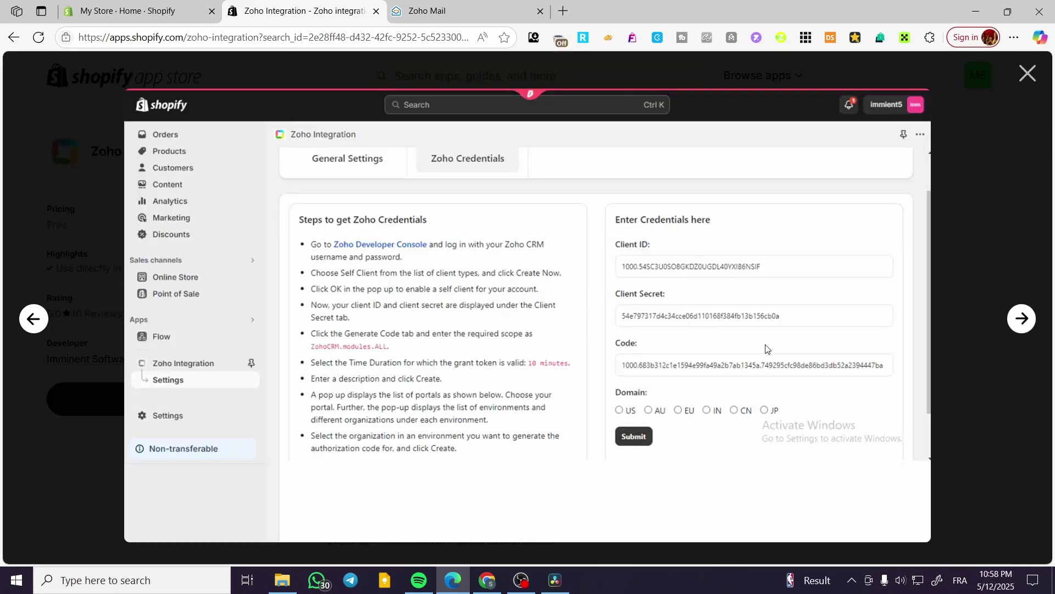
{"action": "left_click", "coordinate": [1027, 73]}
- Start installing Zoho Integration and reach its authorization page
{"action": "left_click", "coordinate": [165, 400]}
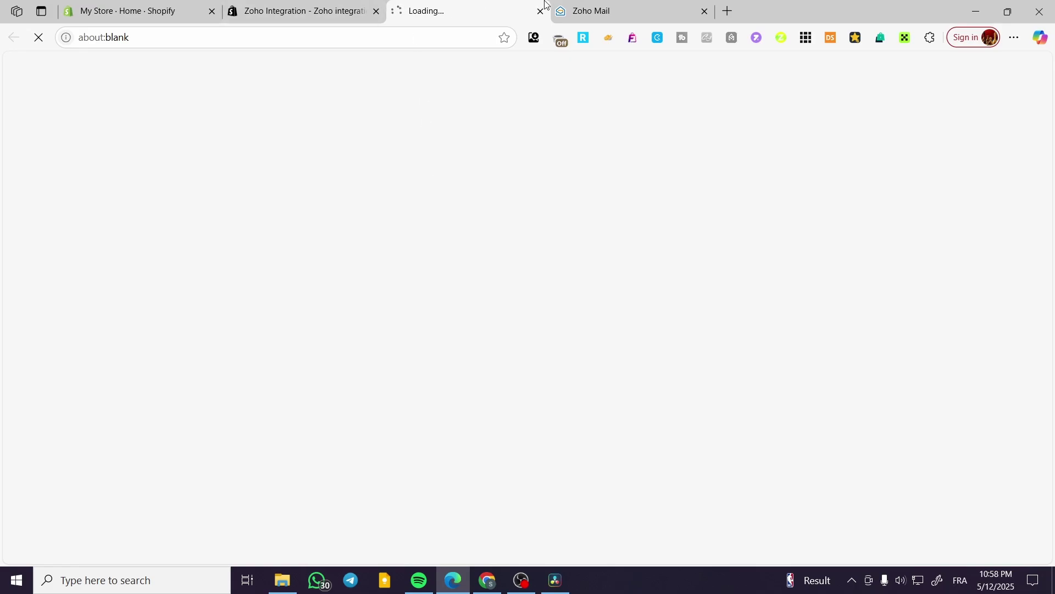
{"action": "left_click", "coordinate": [299, 11]}
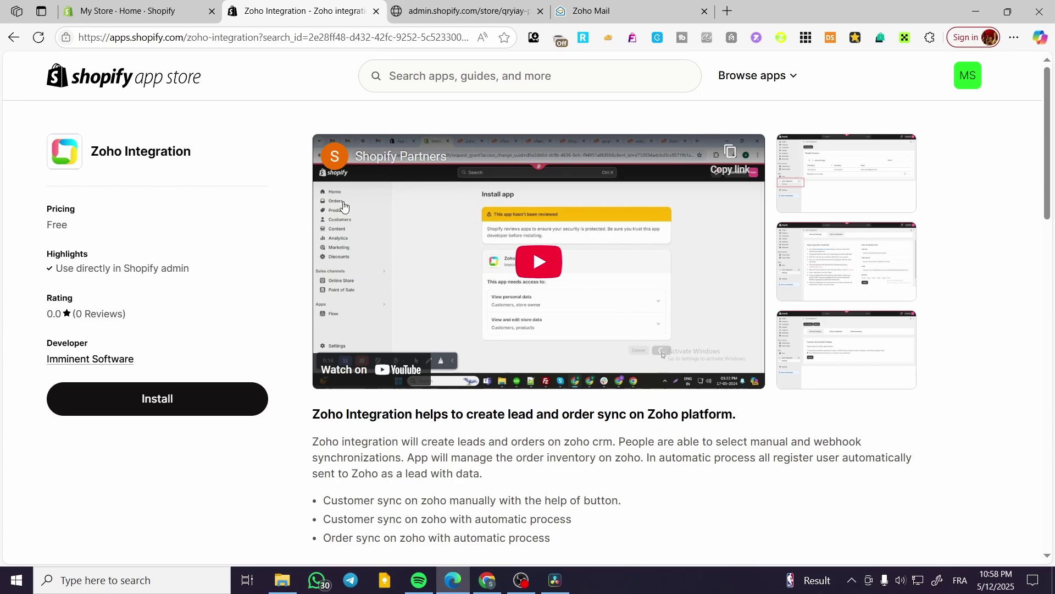
{"action": "left_click", "coordinate": [468, 11]}
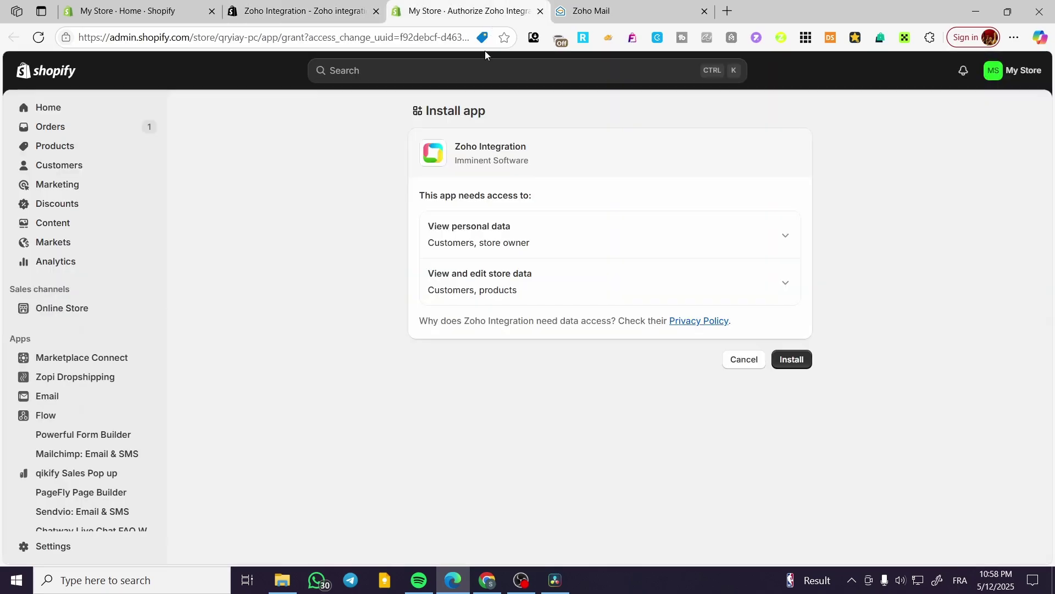
- Approve the Zoho Integration install so its Shopify Customers page loads in the admin
{"action": "left_click", "coordinate": [805, 365]}
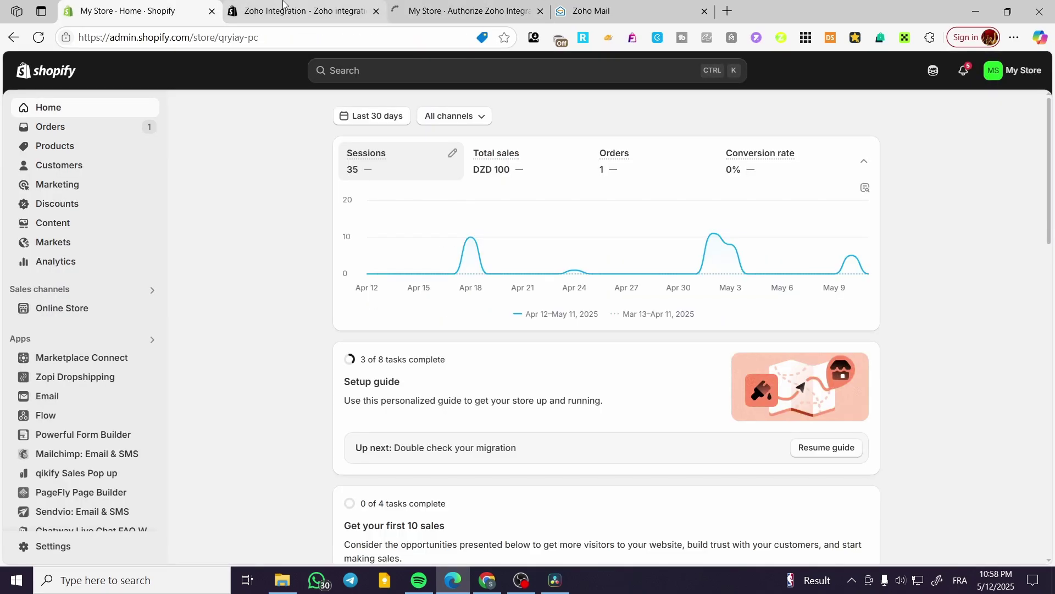
{"action": "left_click", "coordinate": [283, 7]}
{"action": "left_click", "coordinate": [426, 4]}
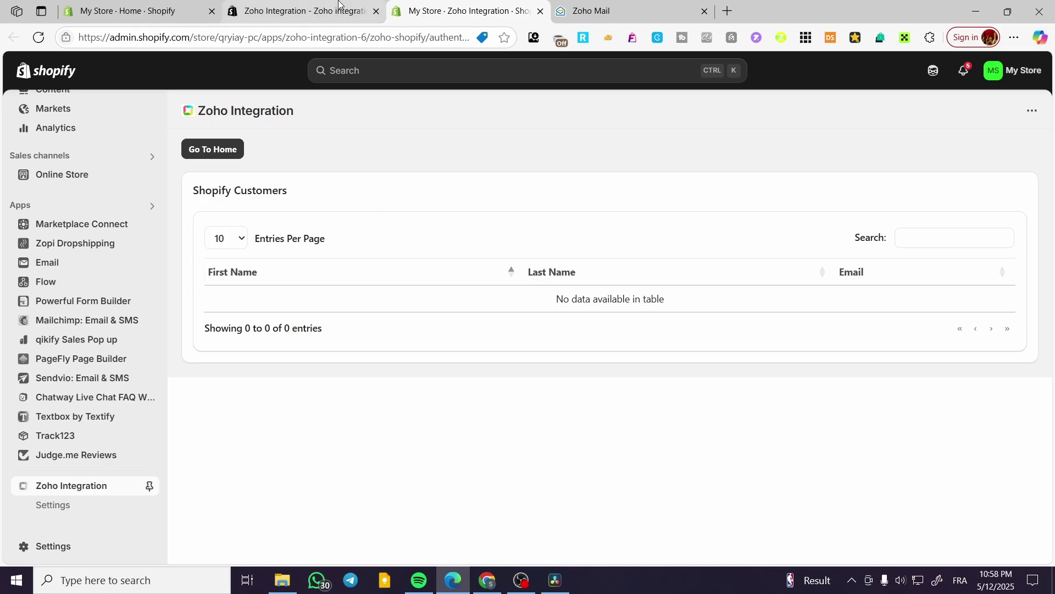
{"action": "left_click", "coordinate": [582, 8]}
- Pin Zoho Integration to the store's sidebar navigation
{"action": "left_click", "coordinate": [436, 8]}
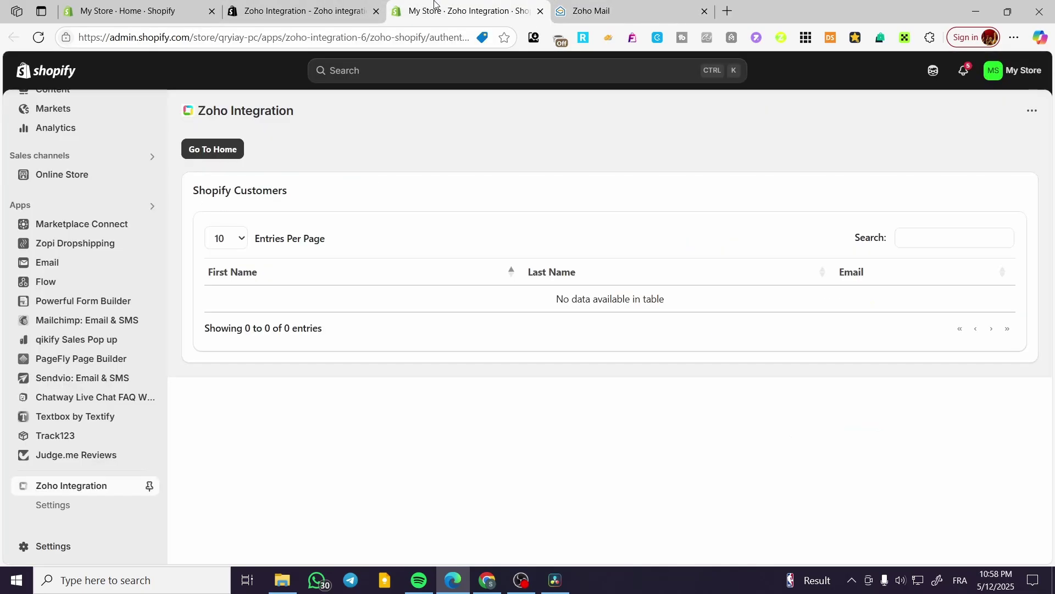
{"action": "left_click", "coordinate": [150, 487]}
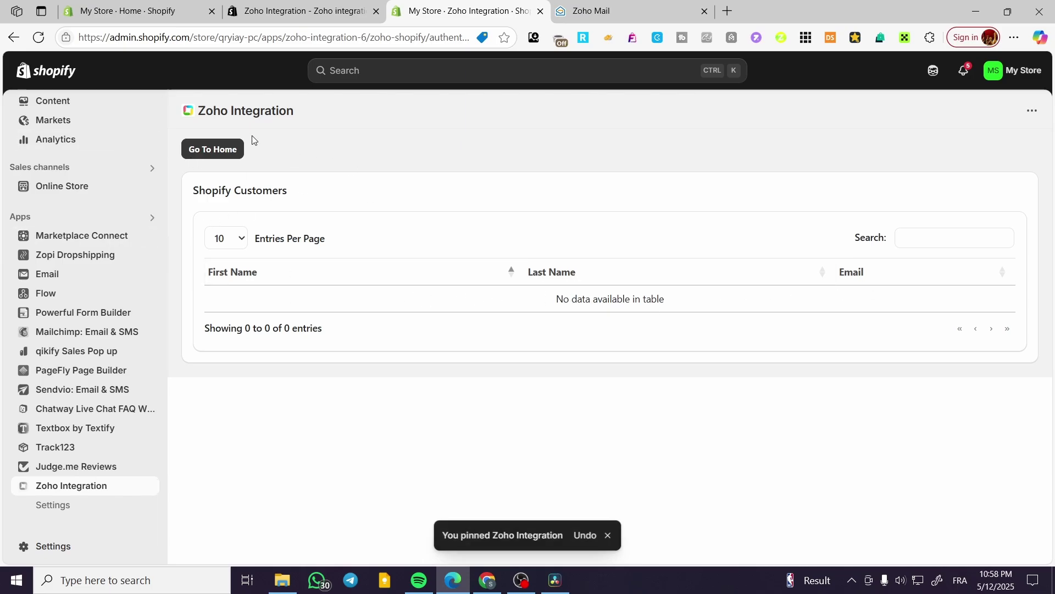
{"action": "scroll", "coordinate": [85, 110], "scroll_direction": "up", "scroll_amount": 3}
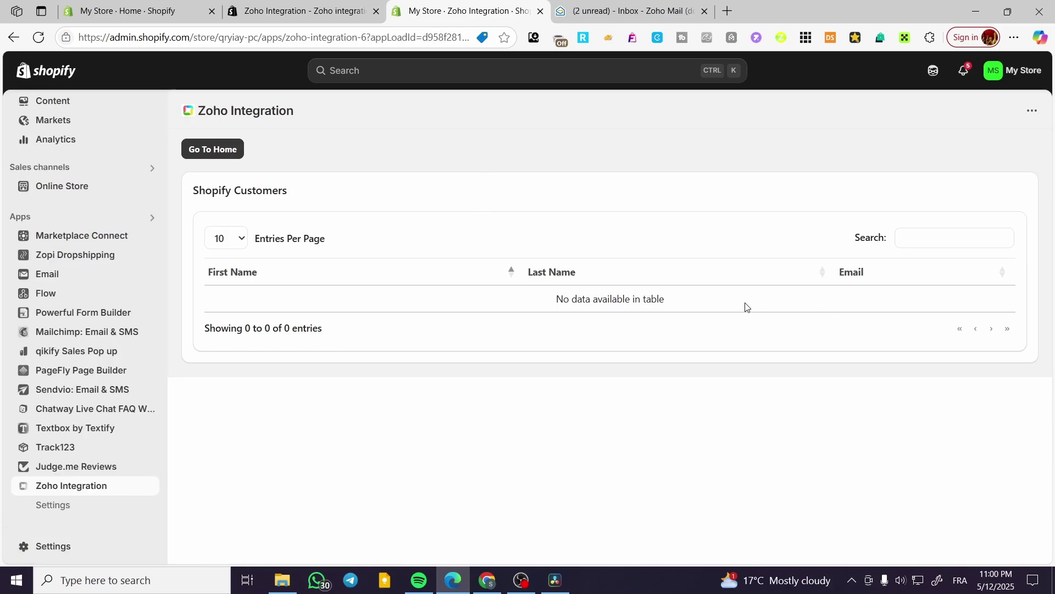
- Check the Zoho Mail inbox, then close the leftover App Store and Shopify Home tabs
{"action": "left_click", "coordinate": [561, 8]}
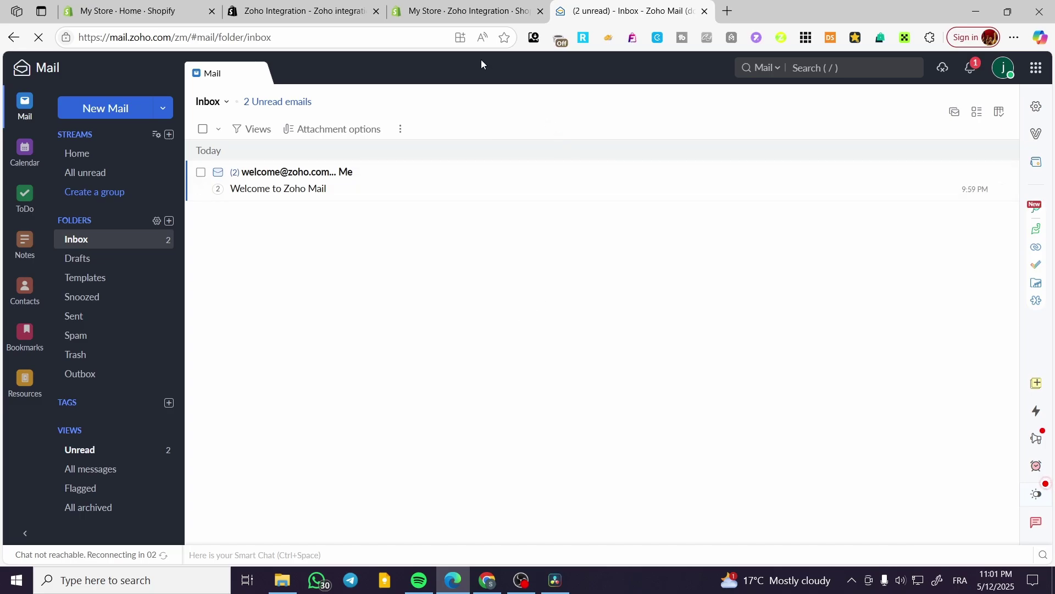
{"action": "left_click", "coordinate": [359, 12]}
{"action": "left_click", "coordinate": [407, 15]}
{"action": "left_click", "coordinate": [376, 12]}
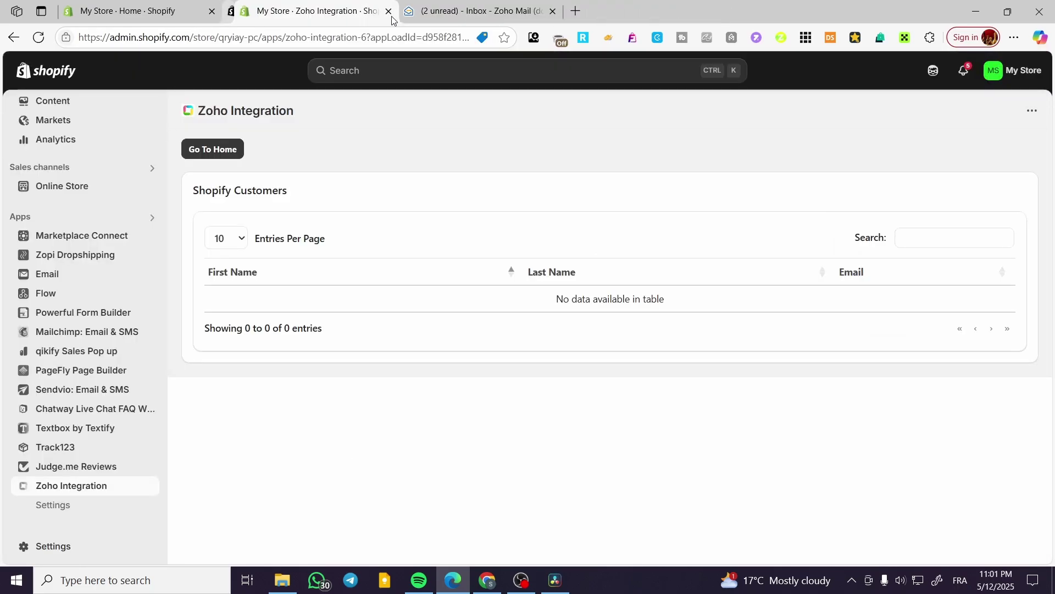
- Open Zoho Integration's Settings page with the Zoho Credentials form
{"action": "left_click", "coordinate": [212, 11]}
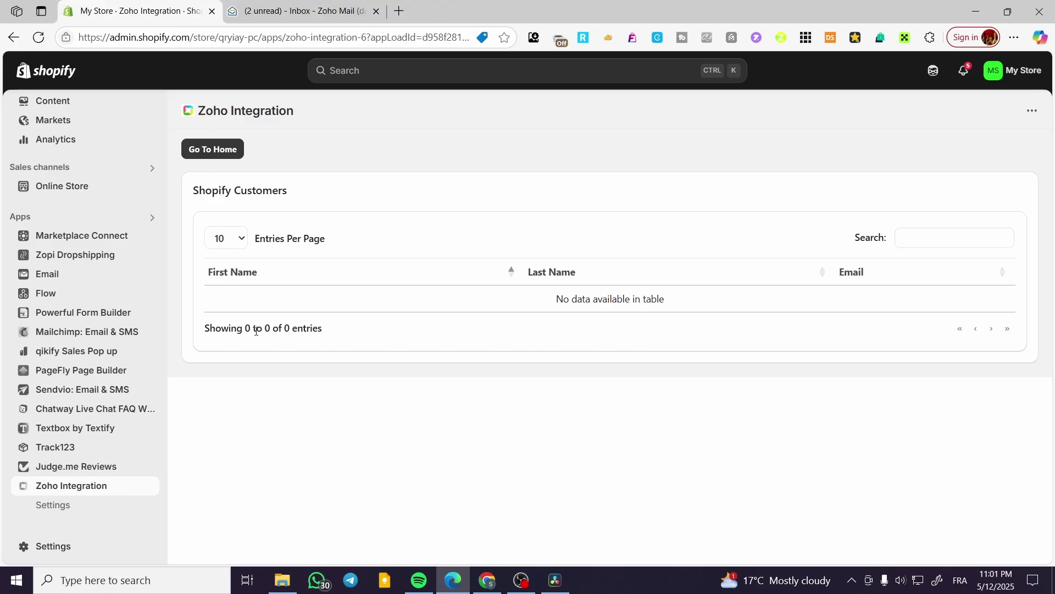
{"action": "left_click", "coordinate": [56, 509]}
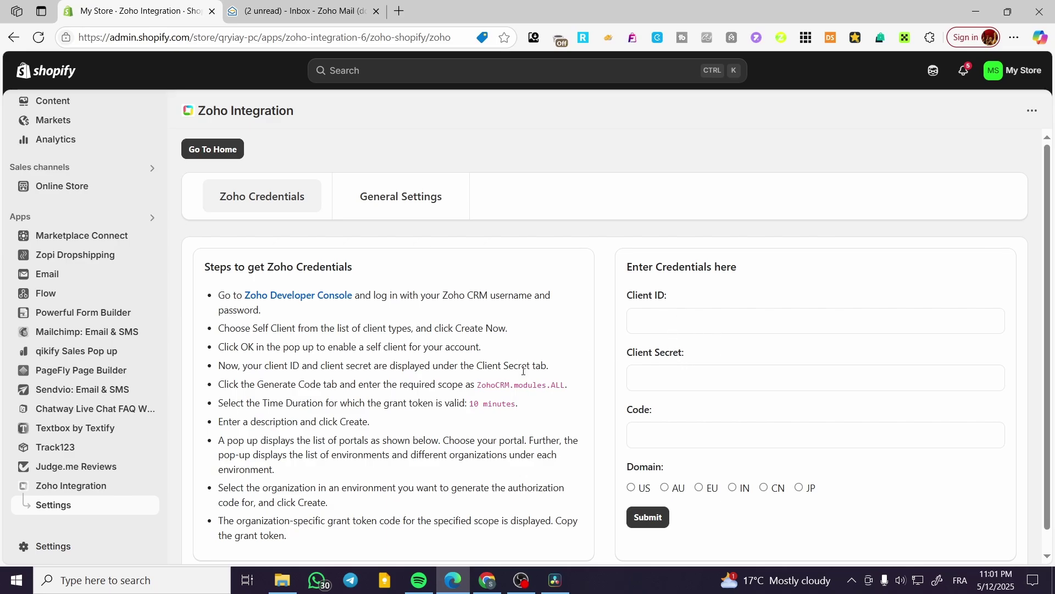
- Open the Zoho Developer Console link in a new tab and select the EU domain
{"action": "right_click", "coordinate": [287, 302]}
{"action": "left_click", "coordinate": [345, 310]}
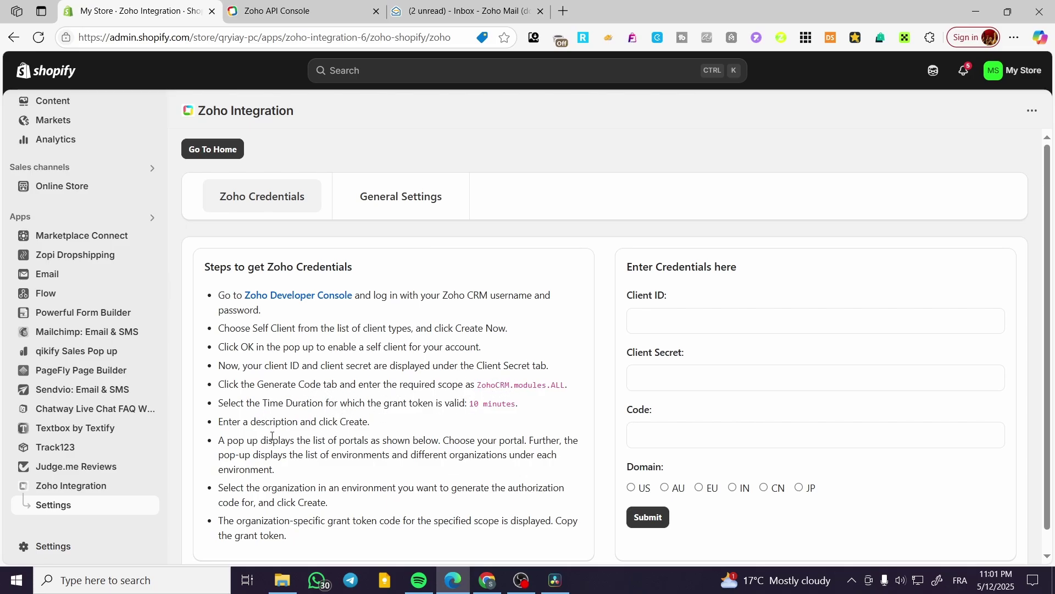
{"action": "scroll", "coordinate": [485, 406], "scroll_direction": "down", "scroll_amount": 1}
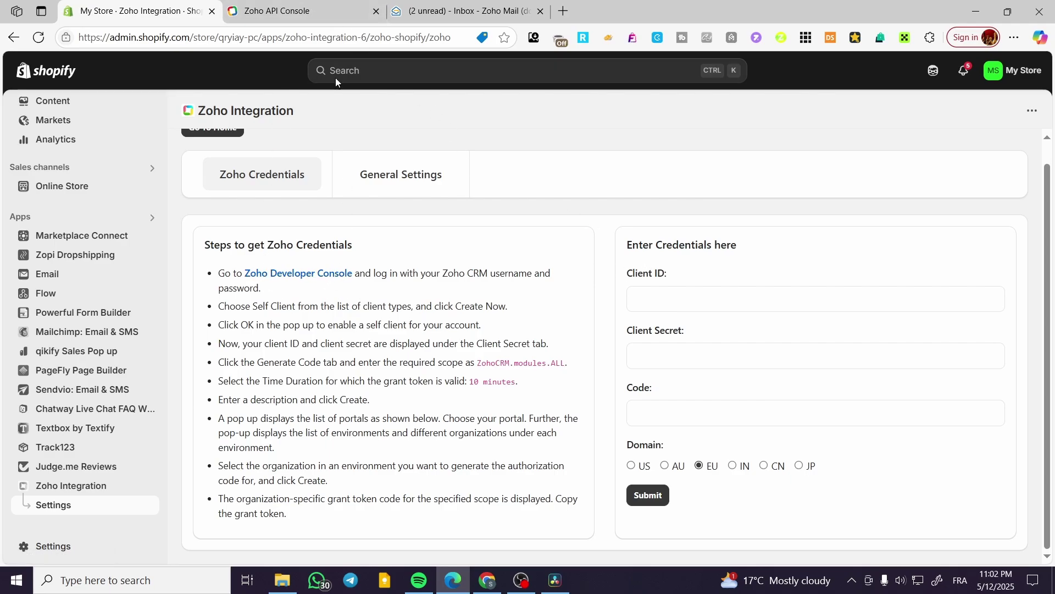
- Delete the existing Self Client in the API Console and start adding a new client
{"action": "left_click", "coordinate": [275, 11]}
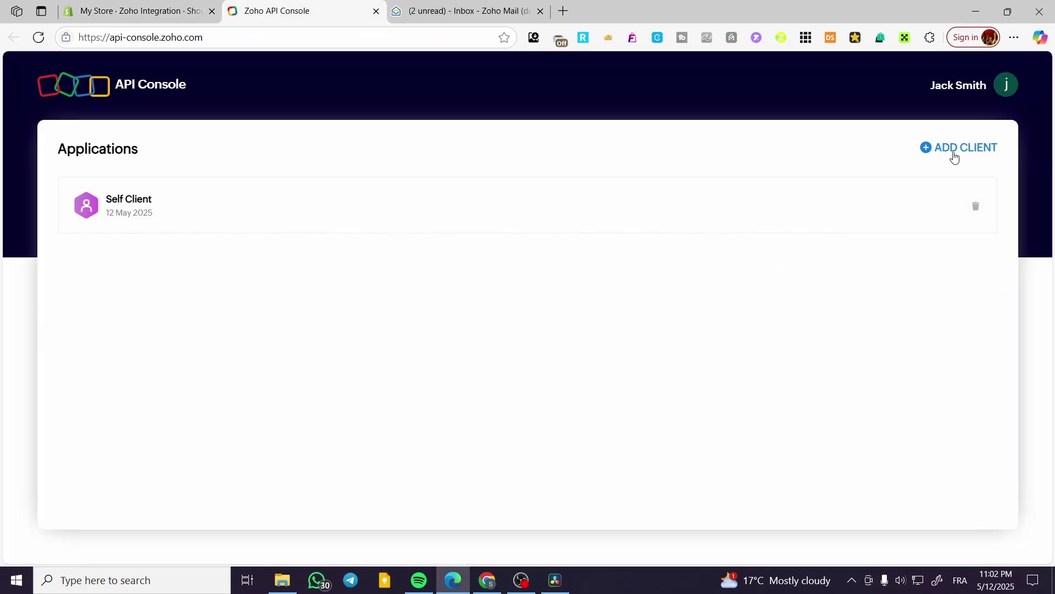
{"action": "left_click", "coordinate": [976, 207]}
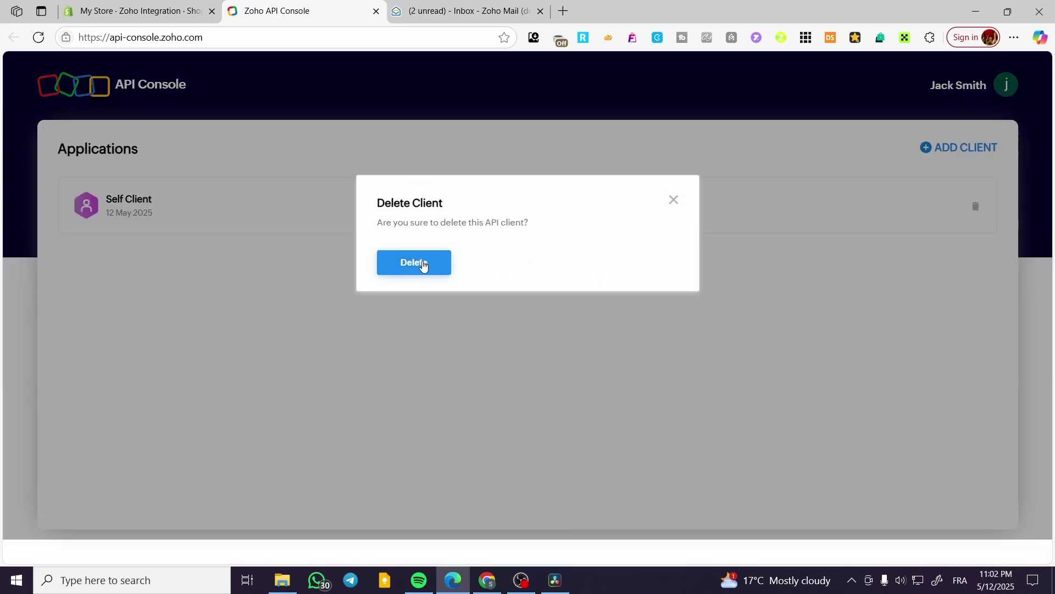
{"action": "left_click", "coordinate": [423, 266]}
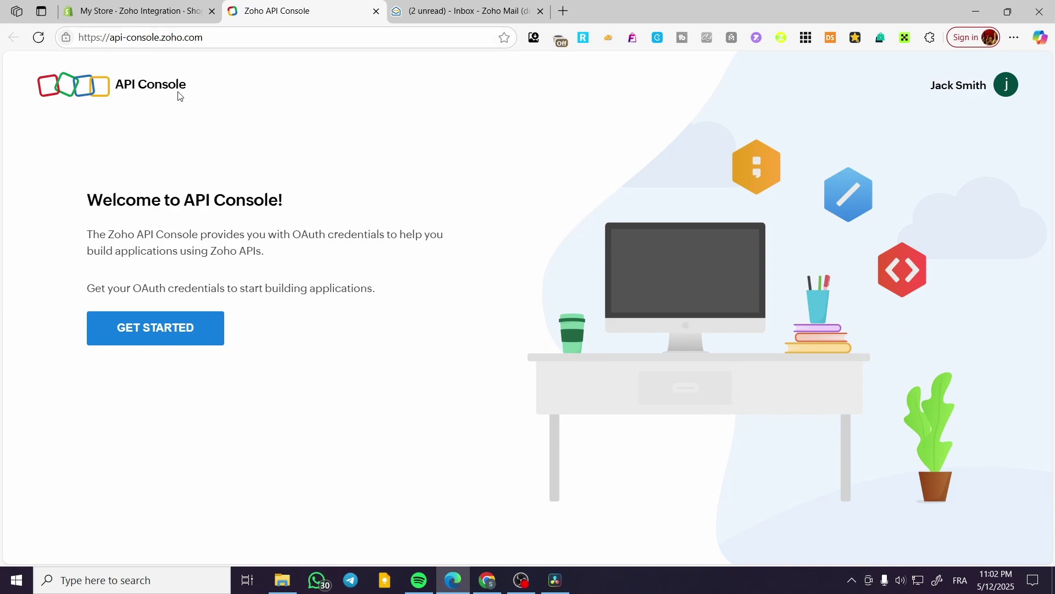
{"action": "left_click", "coordinate": [143, 336]}
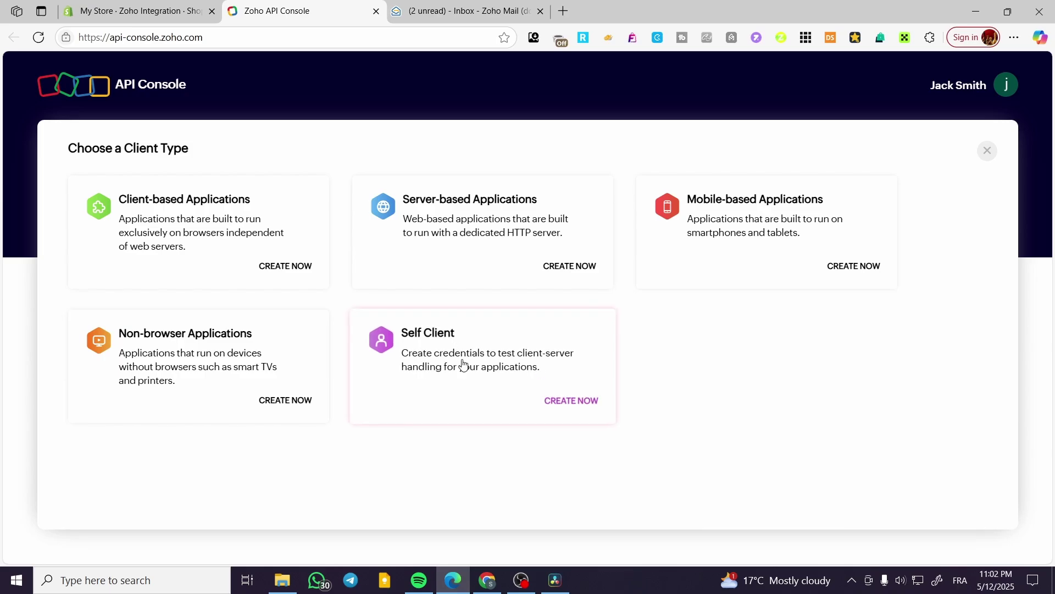
- Return to the API Console and start creating a Self Client
{"action": "left_click", "coordinate": [153, 3]}
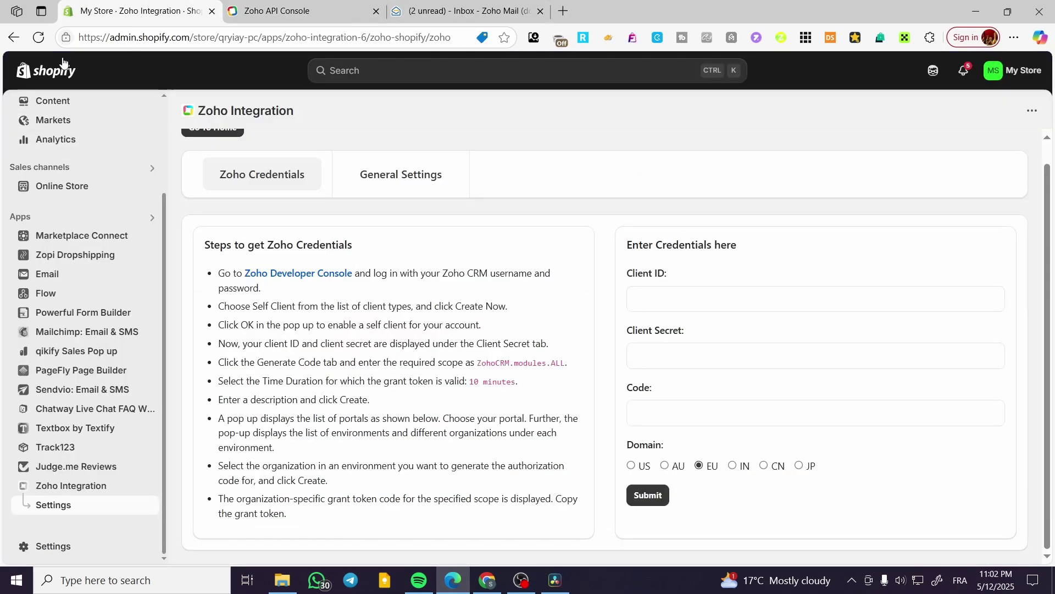
{"action": "scroll", "coordinate": [82, 220], "scroll_direction": "up", "scroll_amount": 3}
{"action": "left_click", "coordinate": [465, 11]}
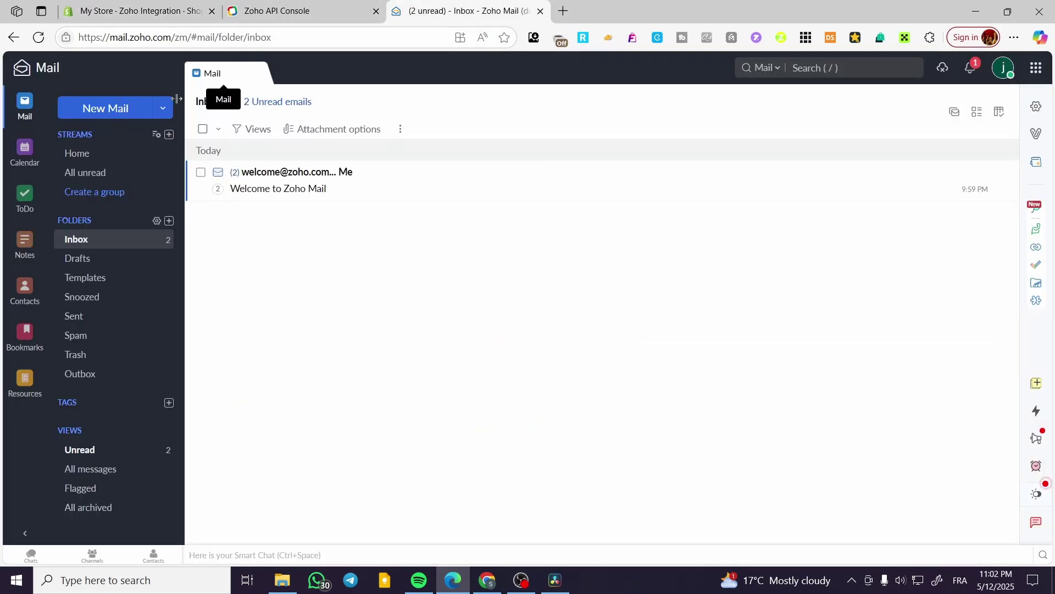
{"action": "left_click", "coordinate": [328, 2]}
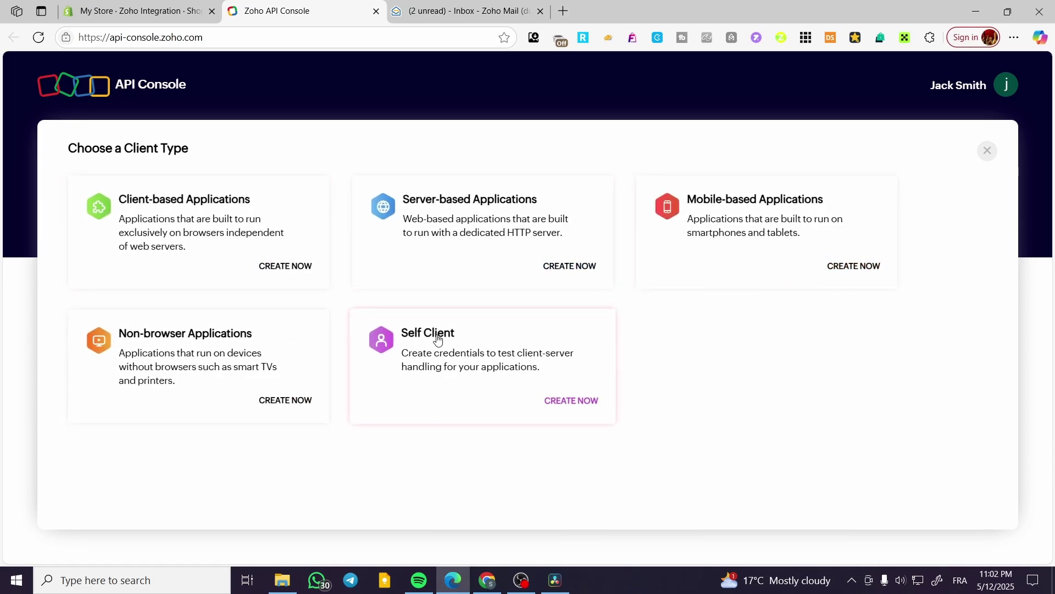
{"action": "left_click", "coordinate": [572, 401]}
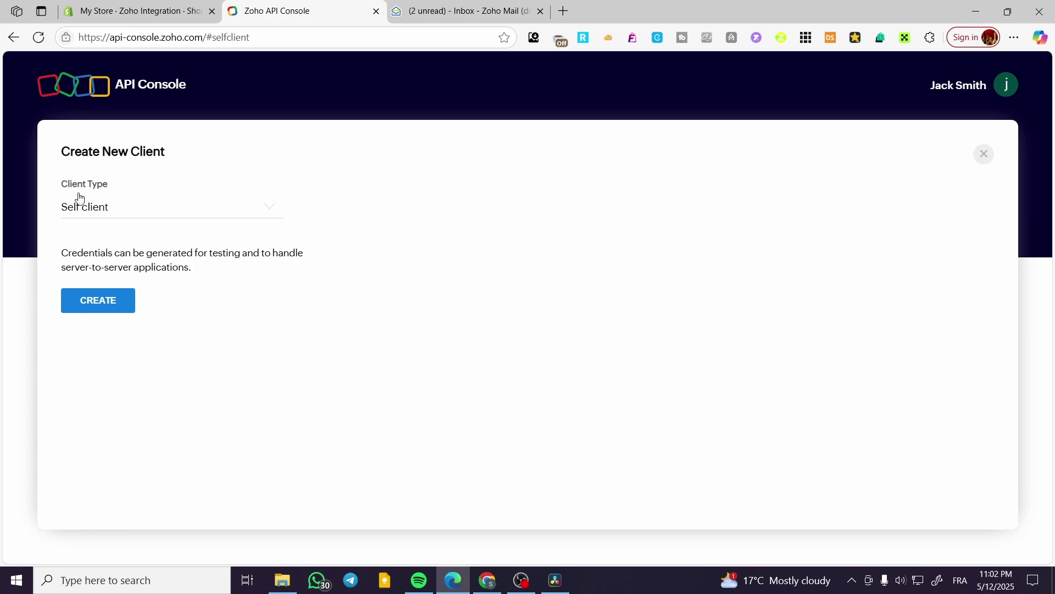
- Settle the Client Type on Self client and create it, bringing up the enable confirmation
{"action": "left_click", "coordinate": [136, 207]}
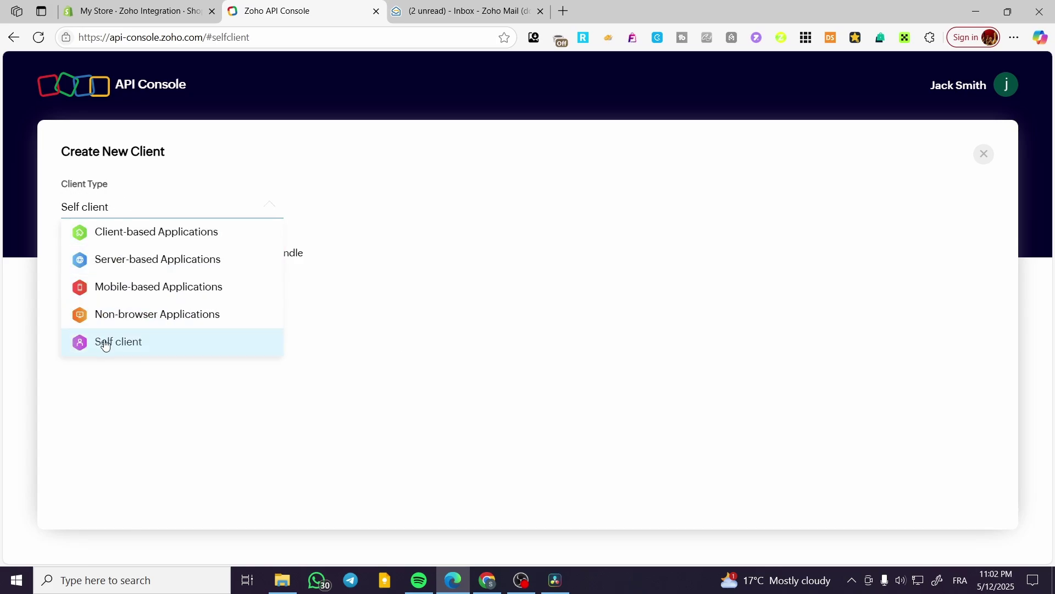
{"action": "left_click", "coordinate": [146, 231]}
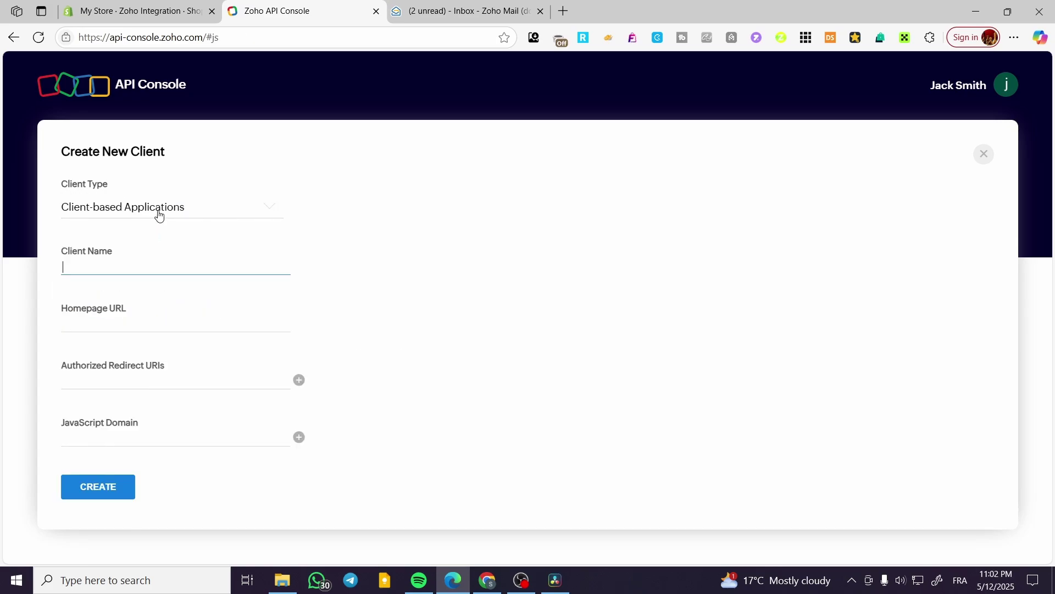
{"action": "left_click", "coordinate": [159, 213]}
{"action": "left_click", "coordinate": [159, 352]}
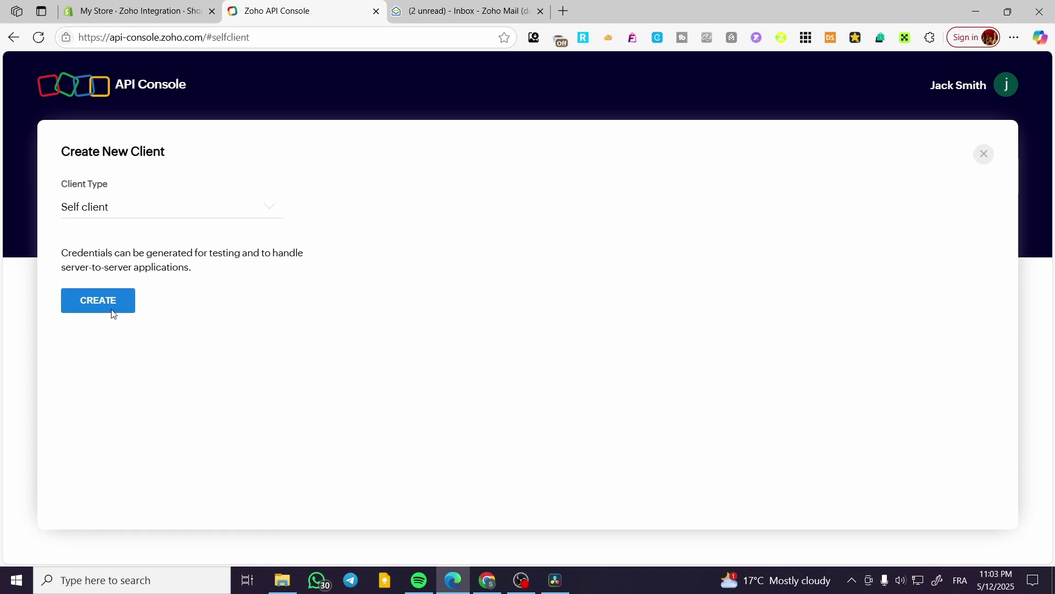
{"action": "left_click", "coordinate": [137, 207]}
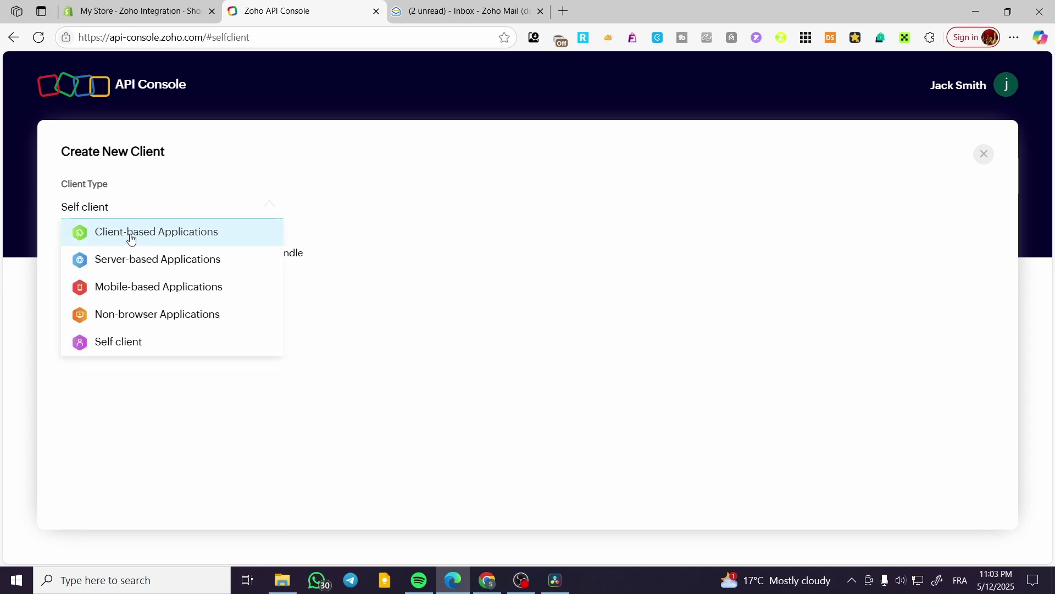
{"action": "left_click", "coordinate": [131, 238]}
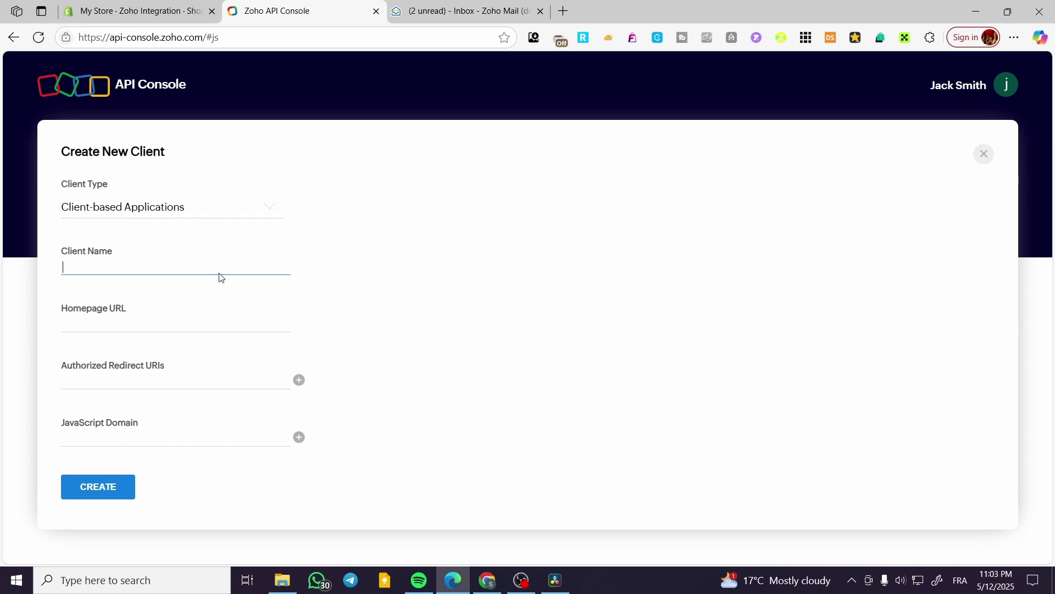
{"action": "left_click", "coordinate": [196, 206]}
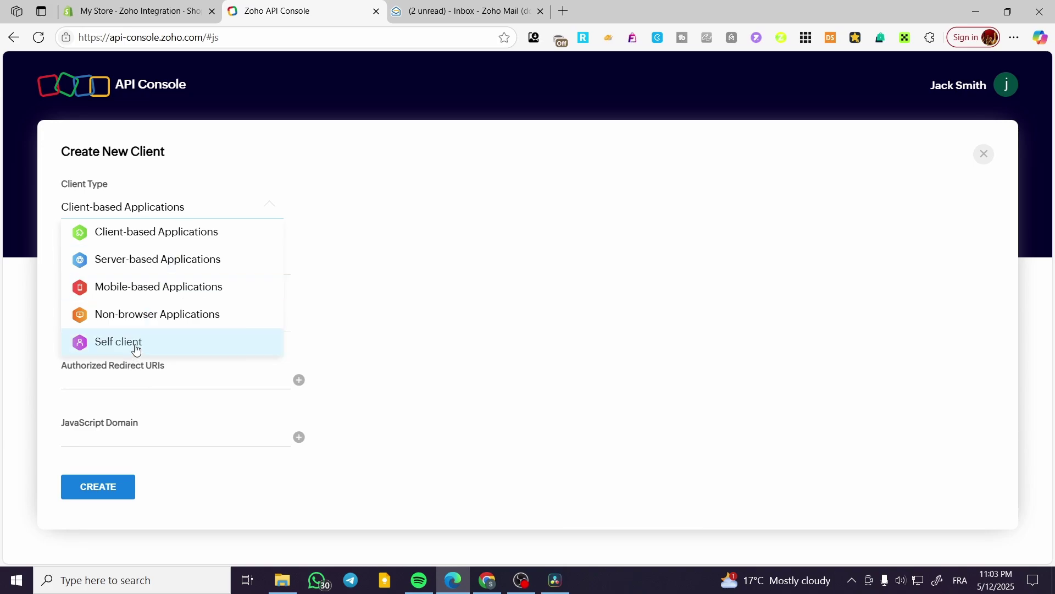
{"action": "left_click", "coordinate": [136, 346]}
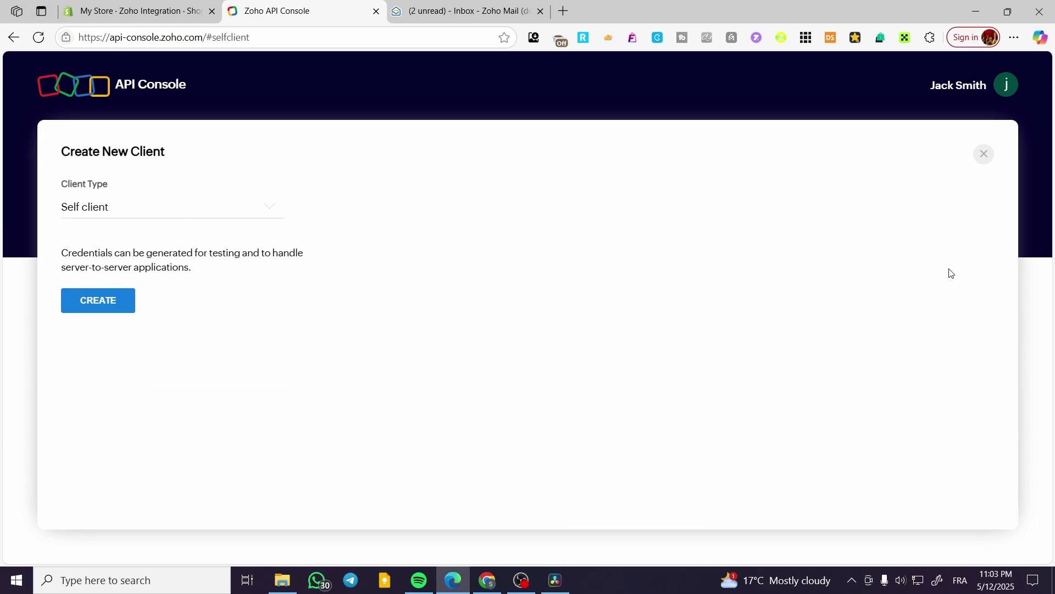
{"action": "left_click", "coordinate": [103, 304]}
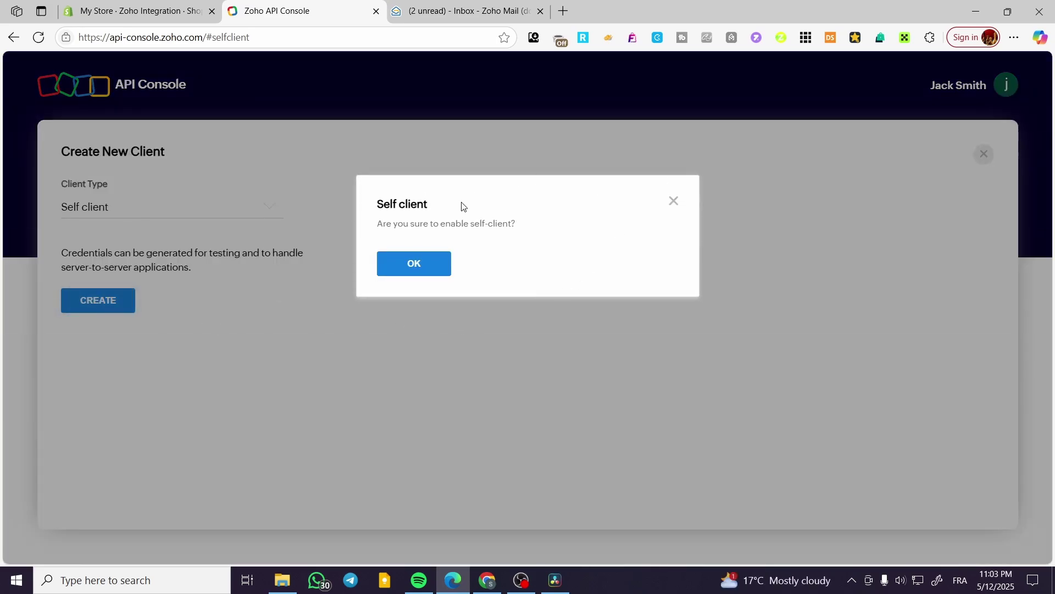
- Confirm creating the Self Client, then copy its Client ID from the Client Secret tab
{"action": "left_click", "coordinate": [417, 275]}
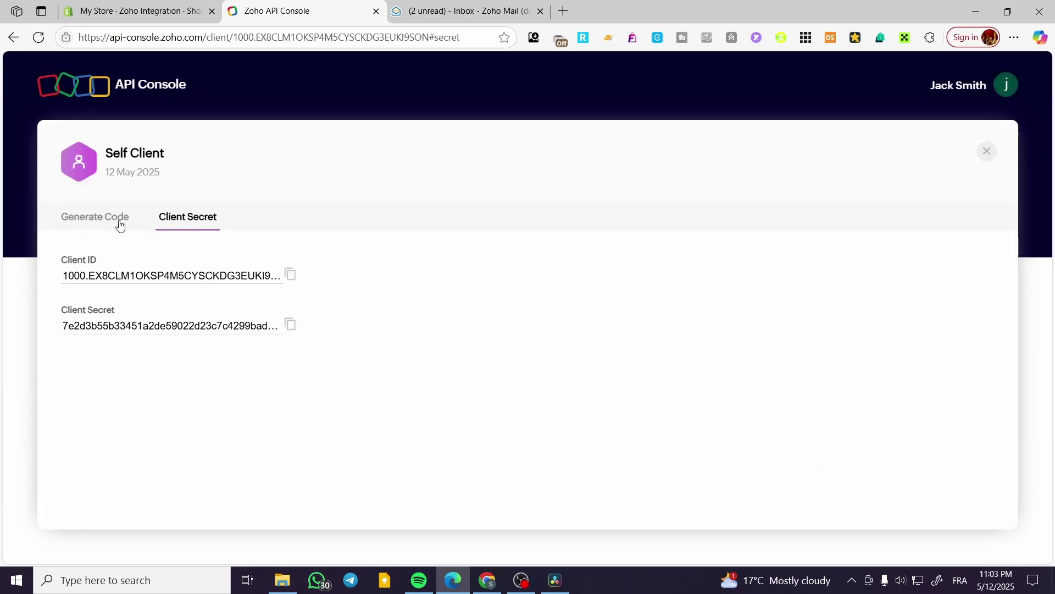
{"action": "left_click", "coordinate": [119, 222]}
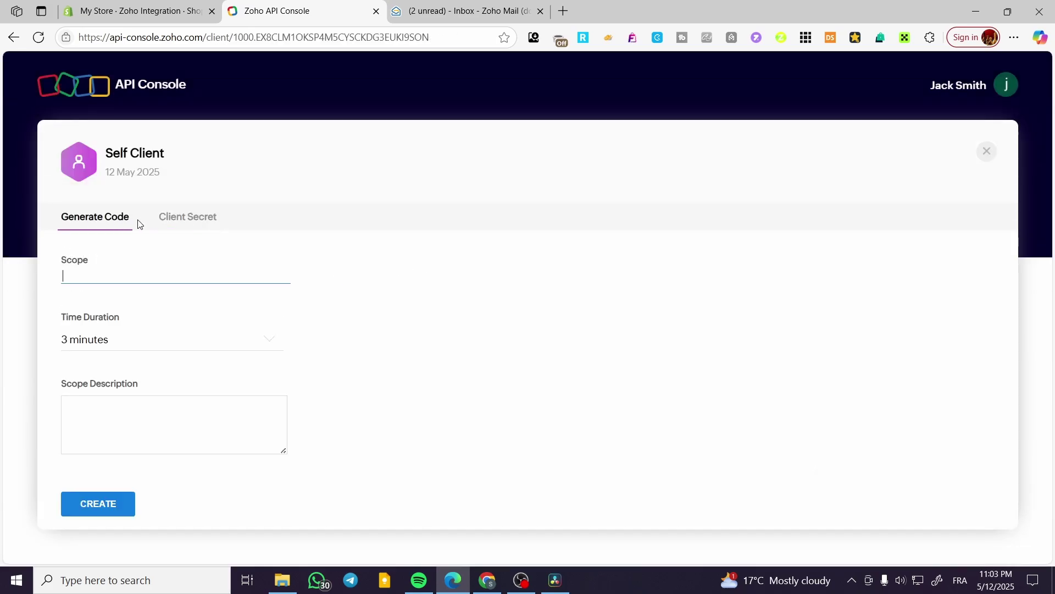
{"action": "left_click", "coordinate": [183, 222]}
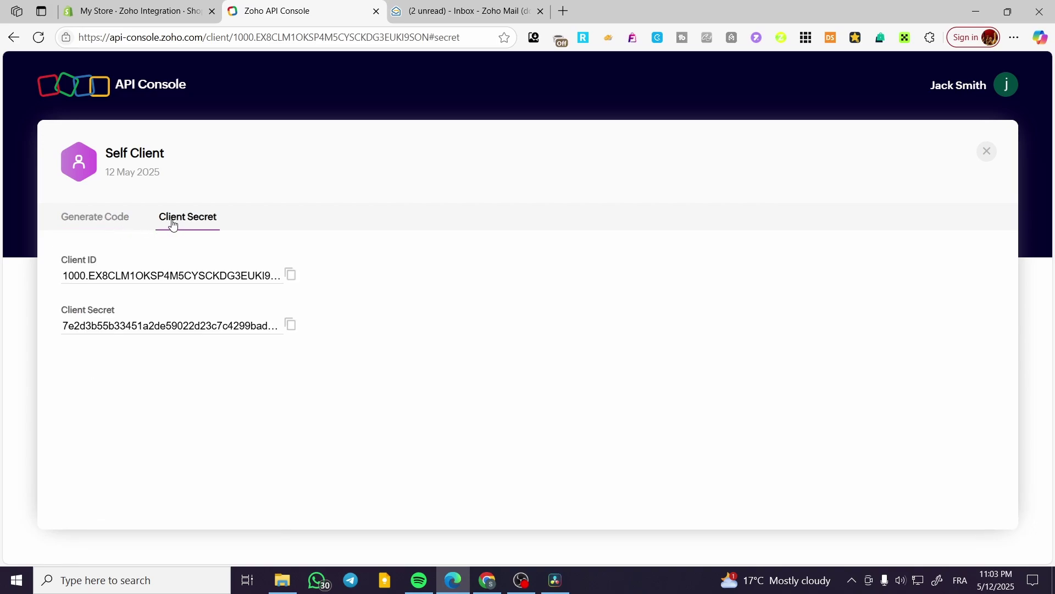
{"action": "left_click", "coordinate": [290, 274]}
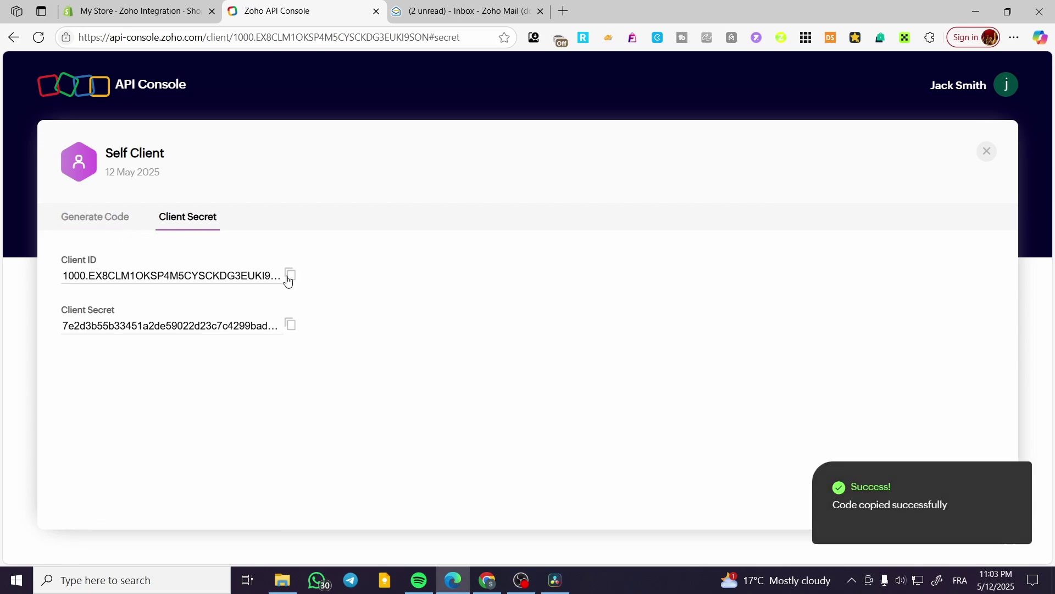
- Paste the Self Client's Client ID and Client Secret into Shopify's Zoho Integration form
{"action": "left_click", "coordinate": [184, 11]}
{"action": "left_click", "coordinate": [690, 302]}
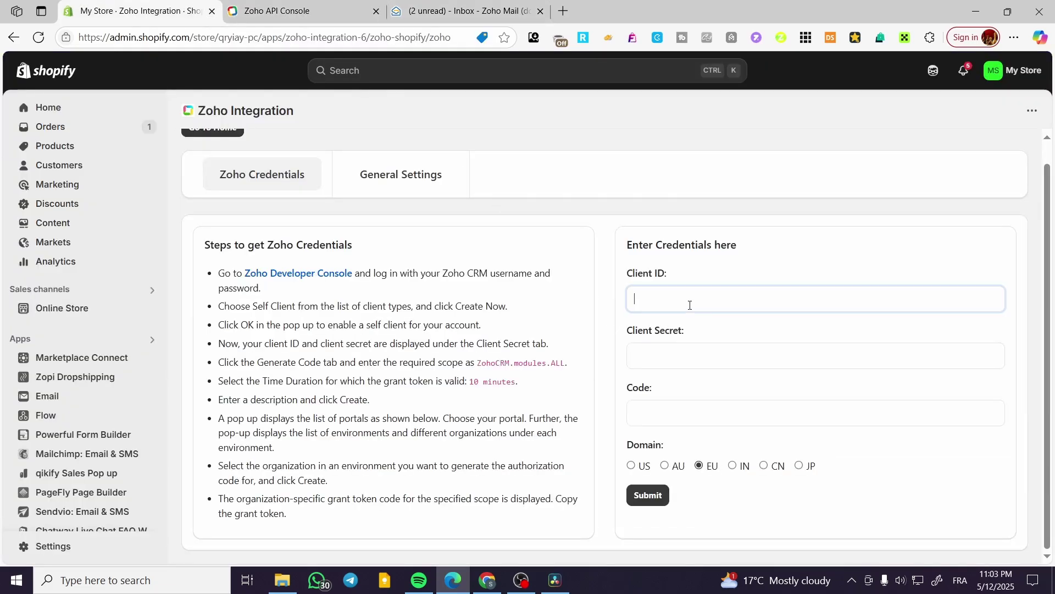
{"action": "key", "text": "ctrl+v"}
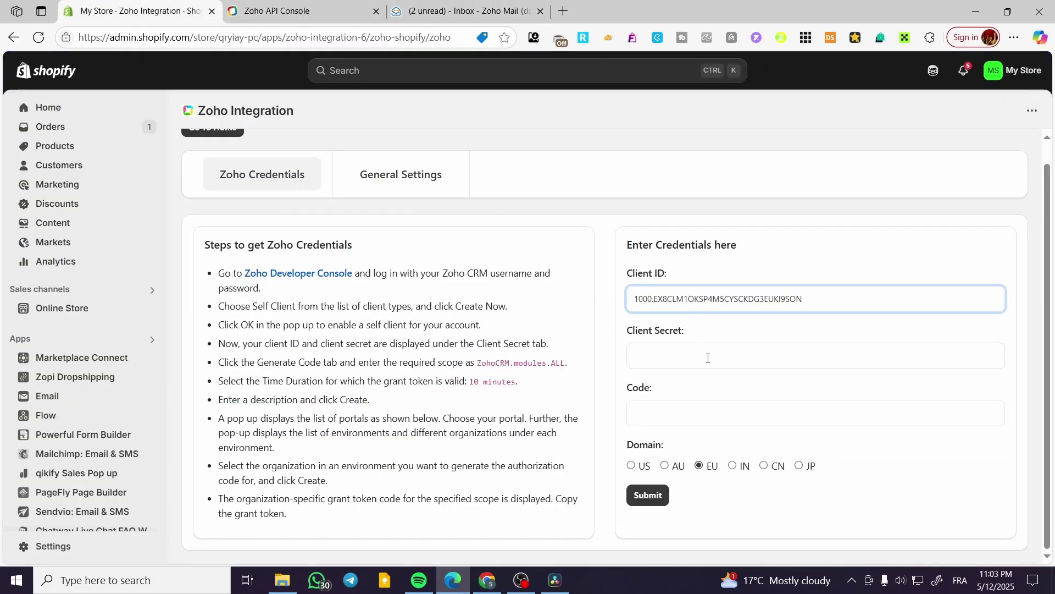
{"action": "left_click", "coordinate": [309, 8]}
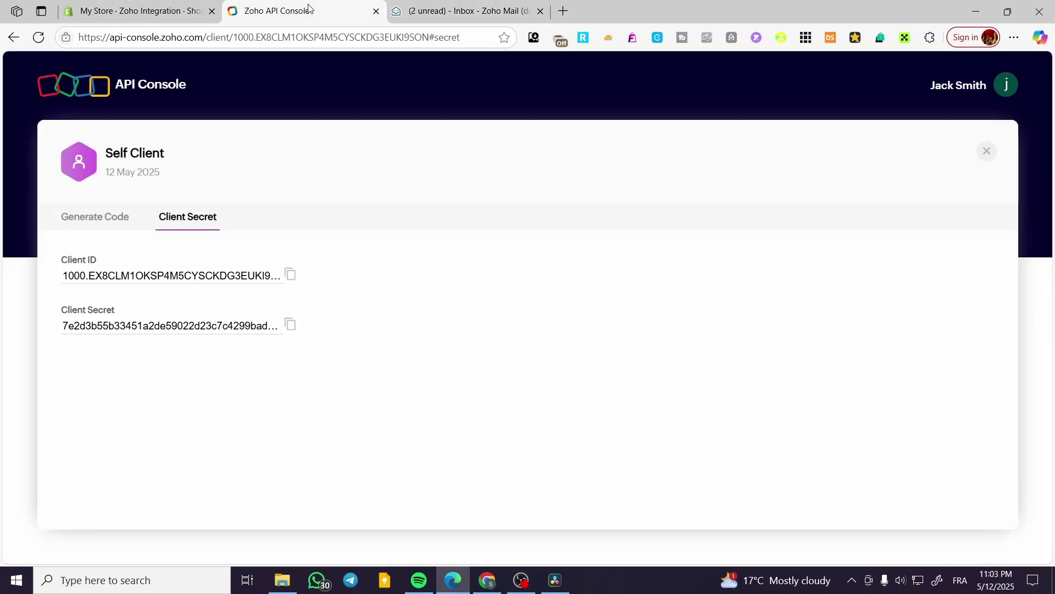
{"action": "left_click", "coordinate": [291, 325]}
{"action": "left_click", "coordinate": [200, 12]}
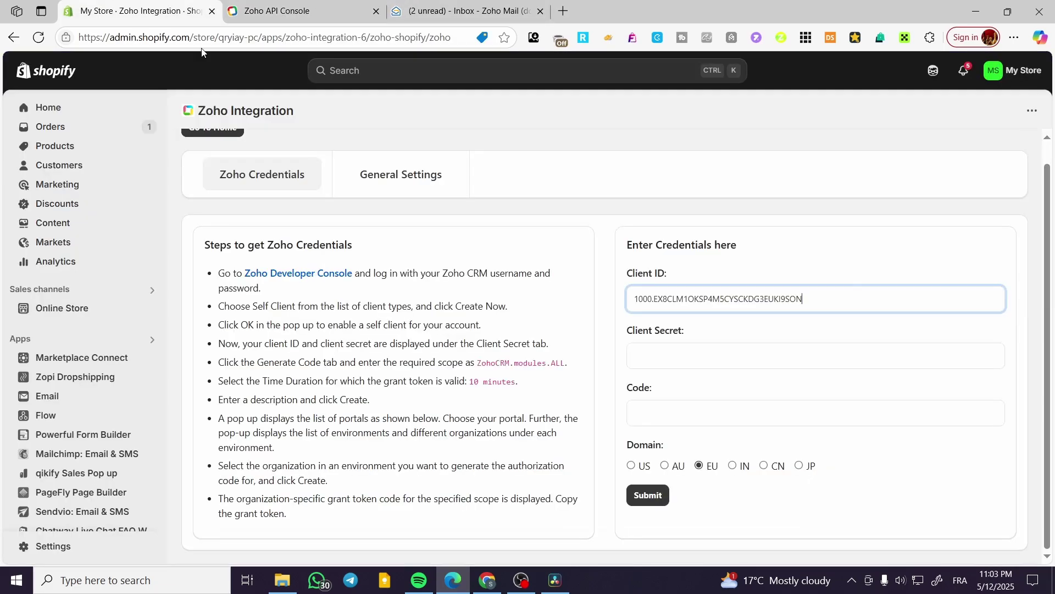
{"action": "left_click", "coordinate": [668, 352]}
{"action": "key", "text": "ctrl+v"}
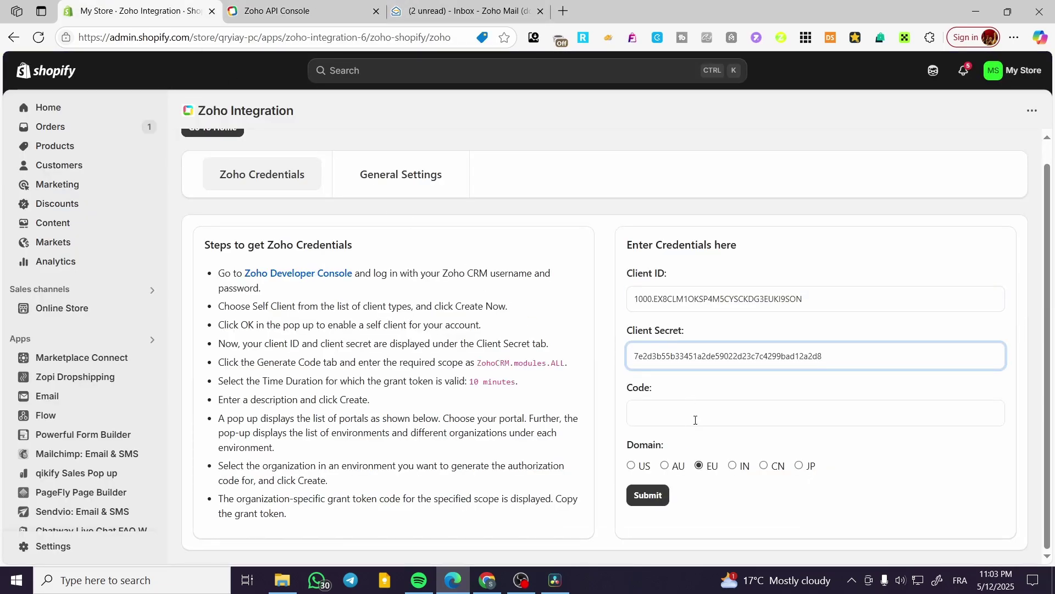
- Open Zoho API Console's Generate Code form and attempt to create a grant code for the Code field
{"action": "left_click", "coordinate": [694, 417]}
{"action": "left_click", "coordinate": [248, 8]}
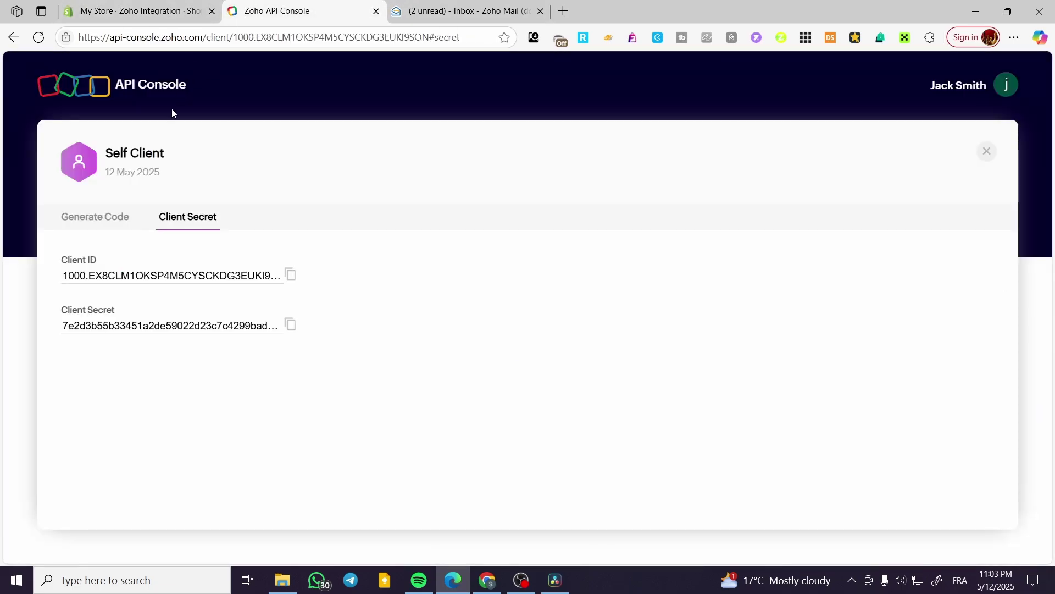
{"action": "left_click", "coordinate": [101, 222]}
{"action": "left_click", "coordinate": [120, 281]}
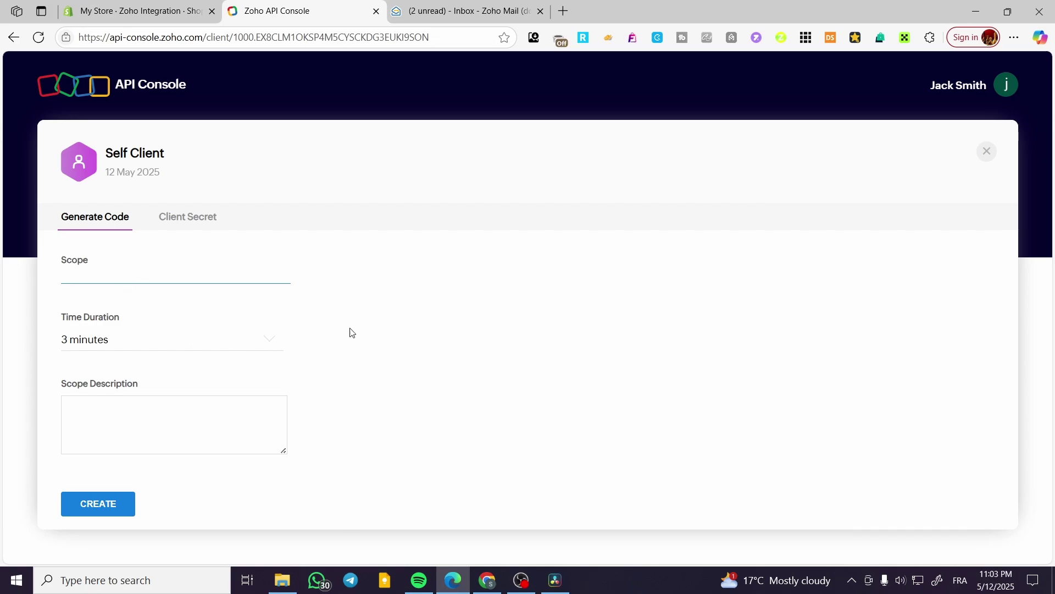
{"action": "left_click", "coordinate": [94, 517]}
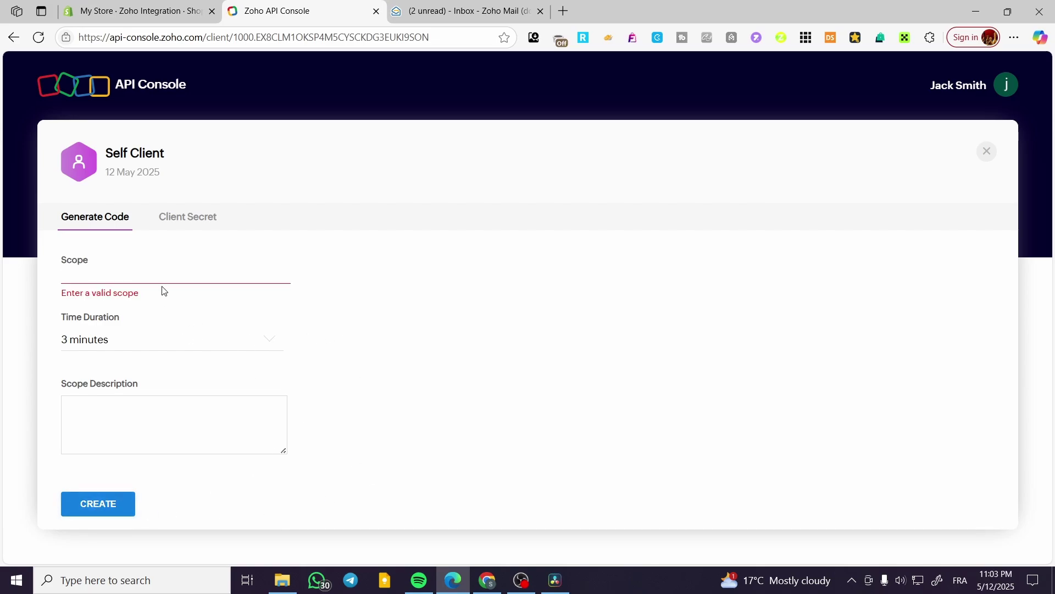
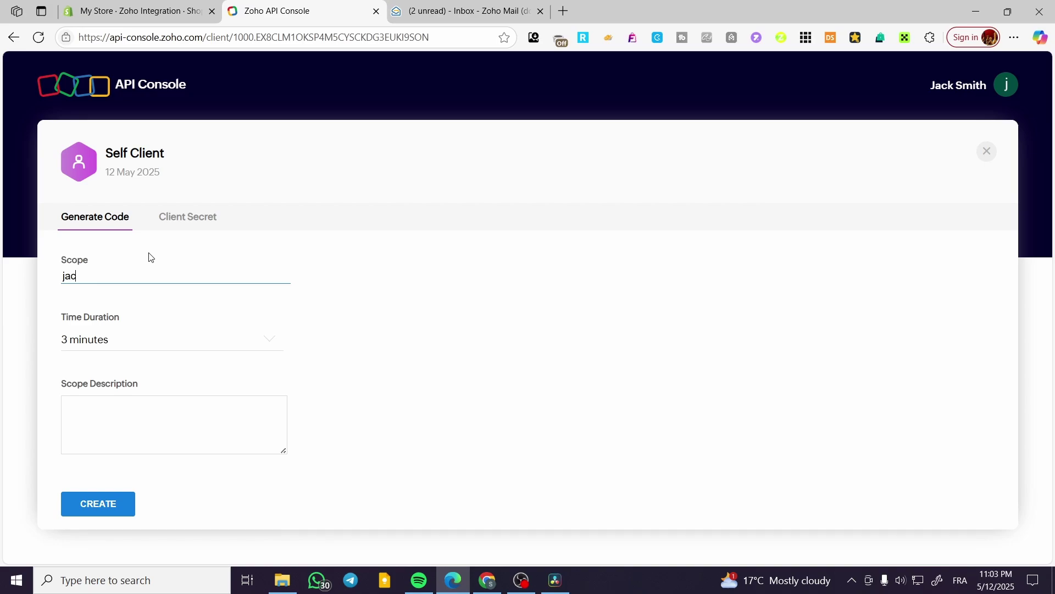
- Try generating a grant code with scope 'jack' and a pasted description; it's rejected as invalid
{"action": "type", "text": "k"}
{"action": "left_click", "coordinate": [122, 504]}
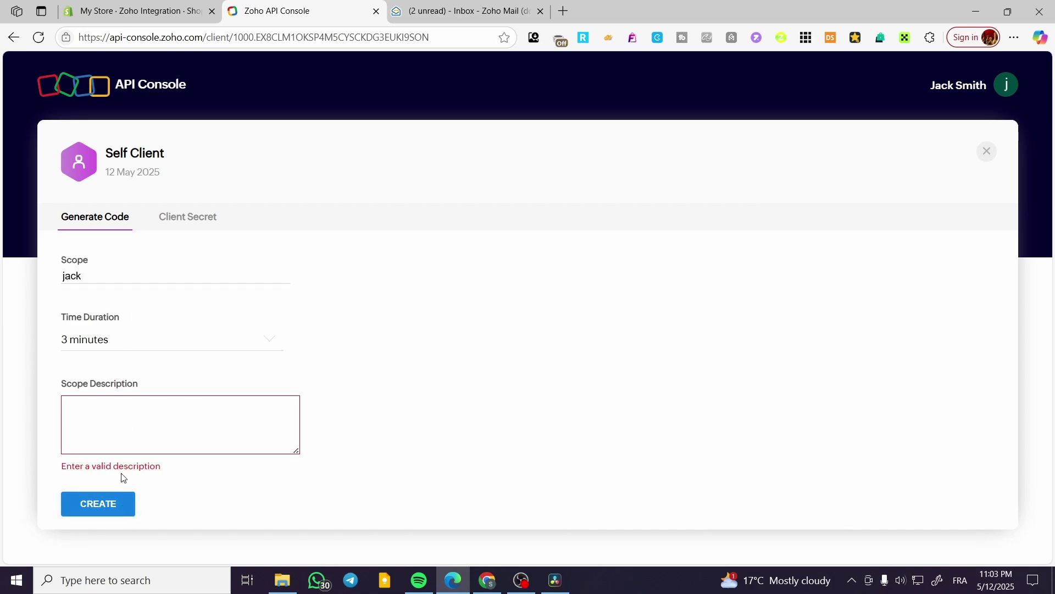
{"action": "left_click_drag", "start_coordinate": [94, 277], "coordinate": [43, 282]}
{"action": "key", "text": "ctrl+c"}
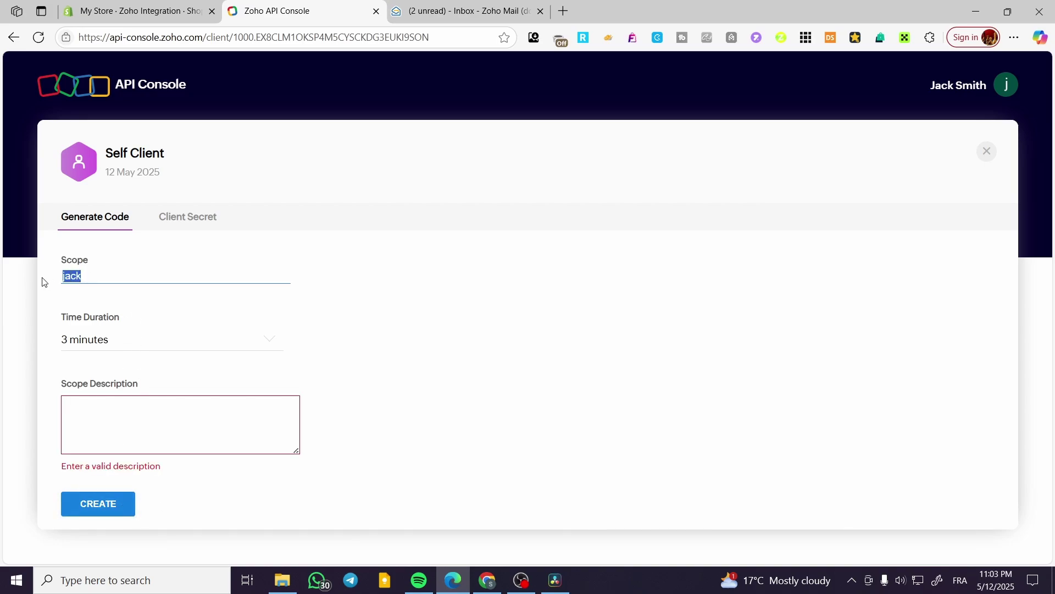
{"action": "left_click", "coordinate": [144, 412]}
{"action": "key", "text": "ctrl+v"}
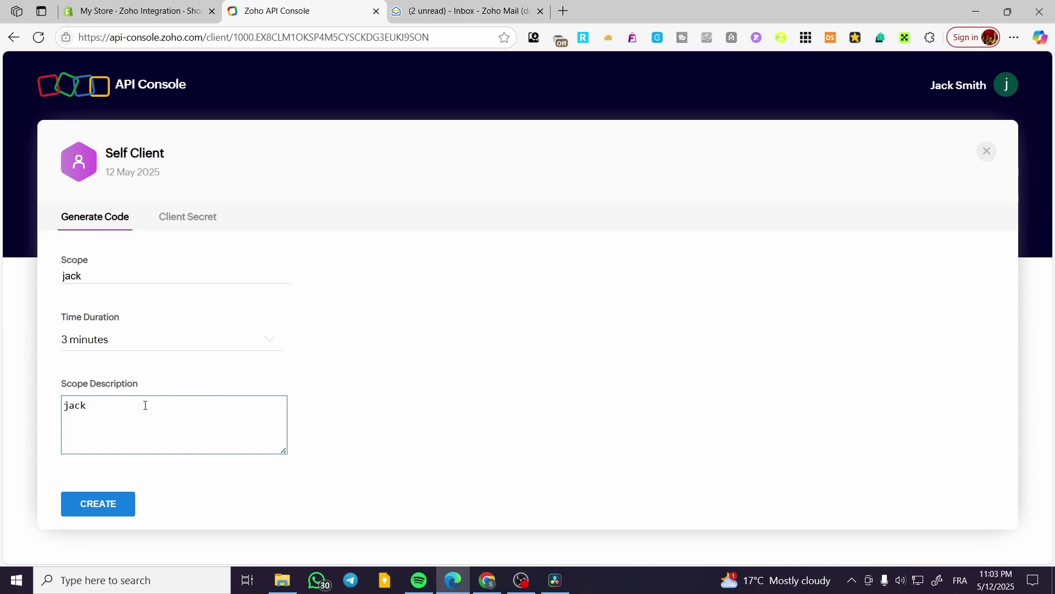
{"action": "left_click", "coordinate": [133, 501]}
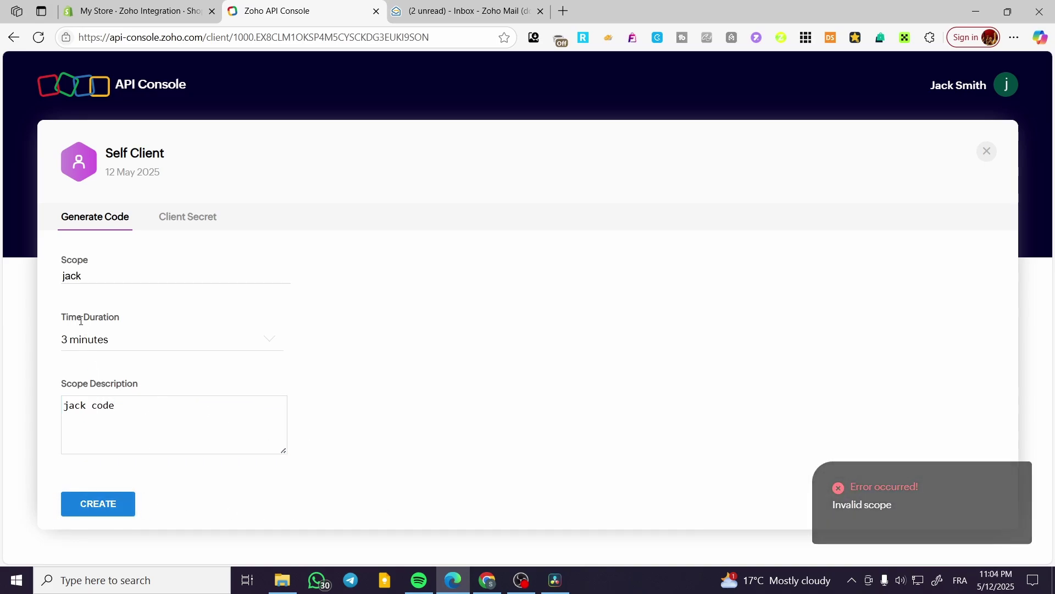
- Replace the scope 'jack' with '000'
{"action": "left_click_drag", "start_coordinate": [98, 271], "coordinate": [40, 273]}
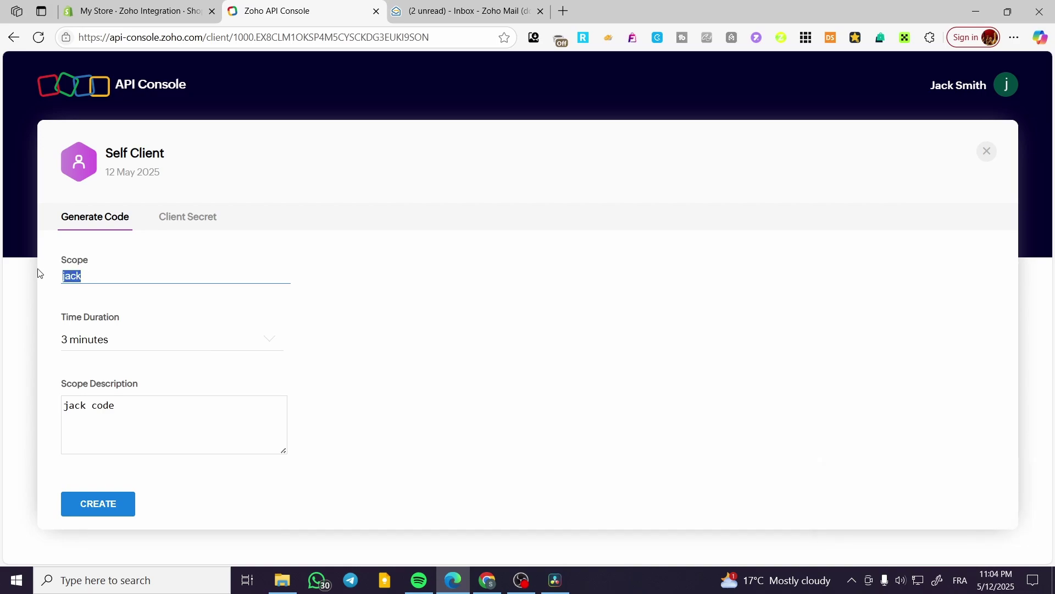
{"action": "key", "text": "BackSpace"}
{"action": "type", "text": "000"}
{"action": "key", "text": "Tab"}
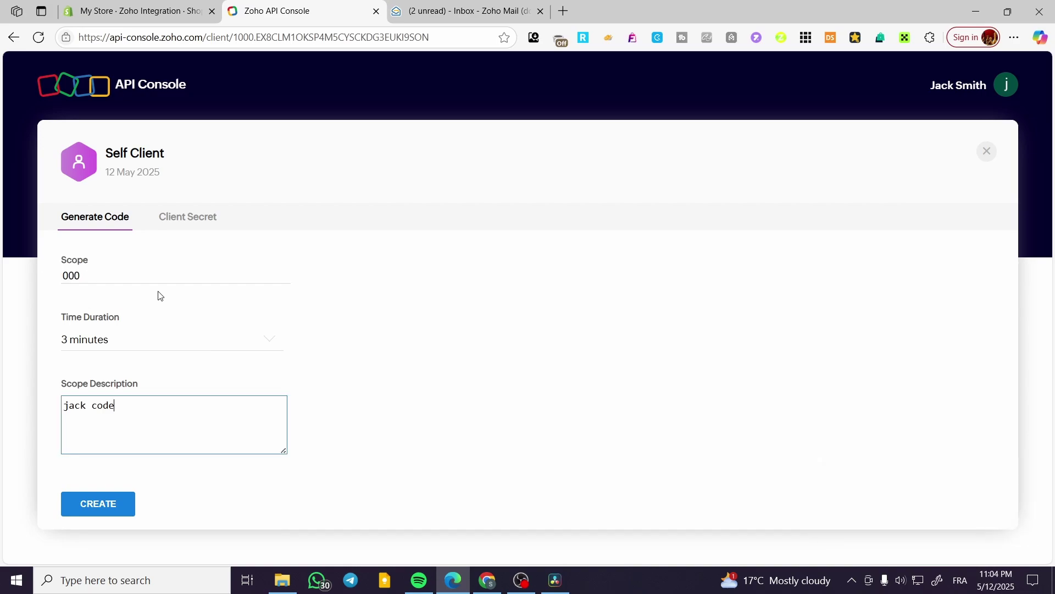
- Retry with scope 000, dismiss Zoho CRM's Sample Data Population notice, and return to the API Console
{"action": "left_click", "coordinate": [90, 502]}
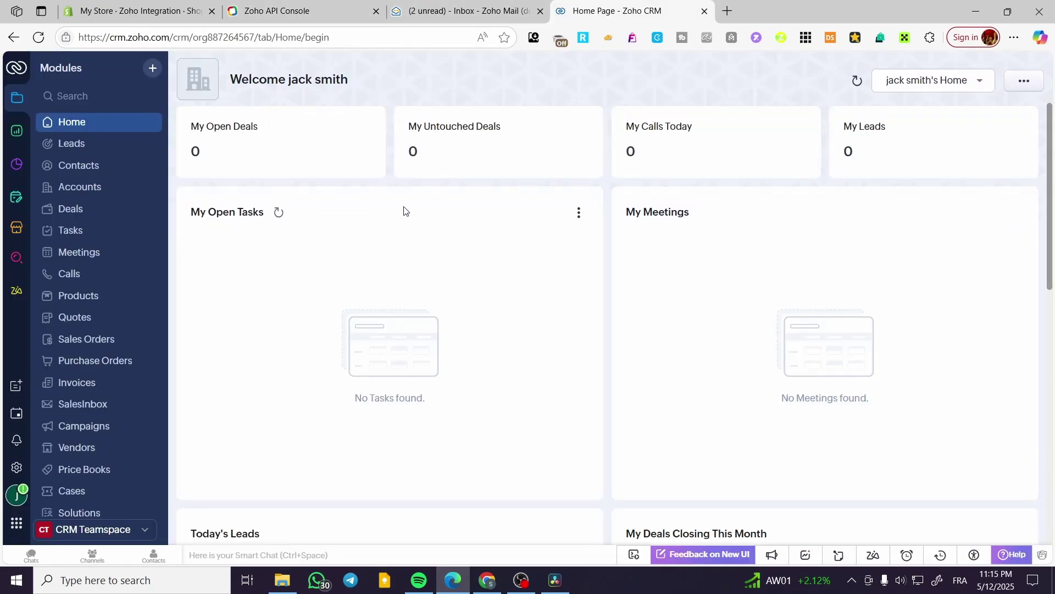
{"action": "left_click", "coordinate": [615, 11]}
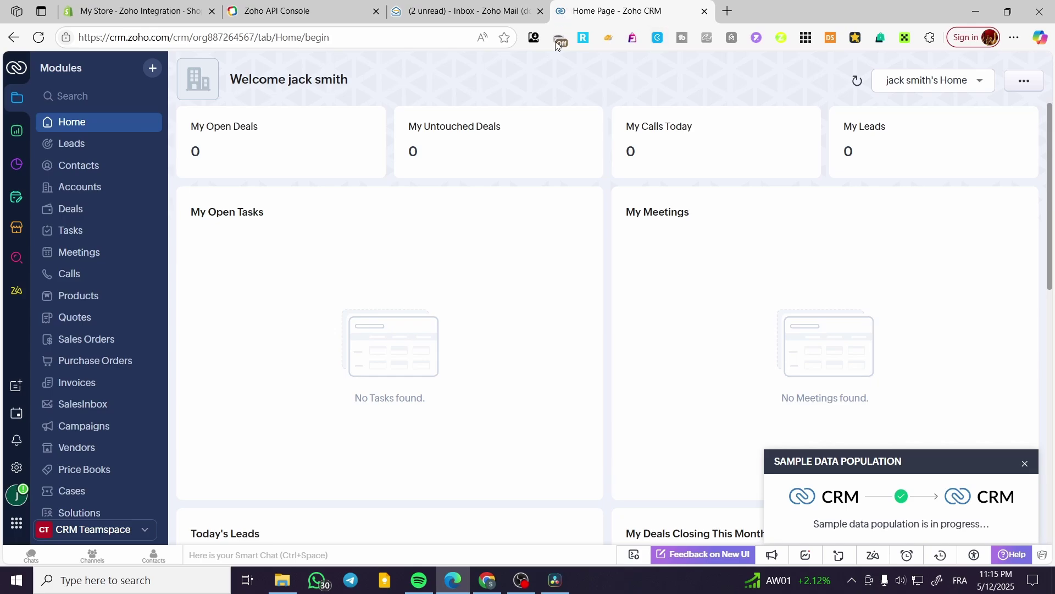
{"action": "left_click", "coordinate": [1025, 463]}
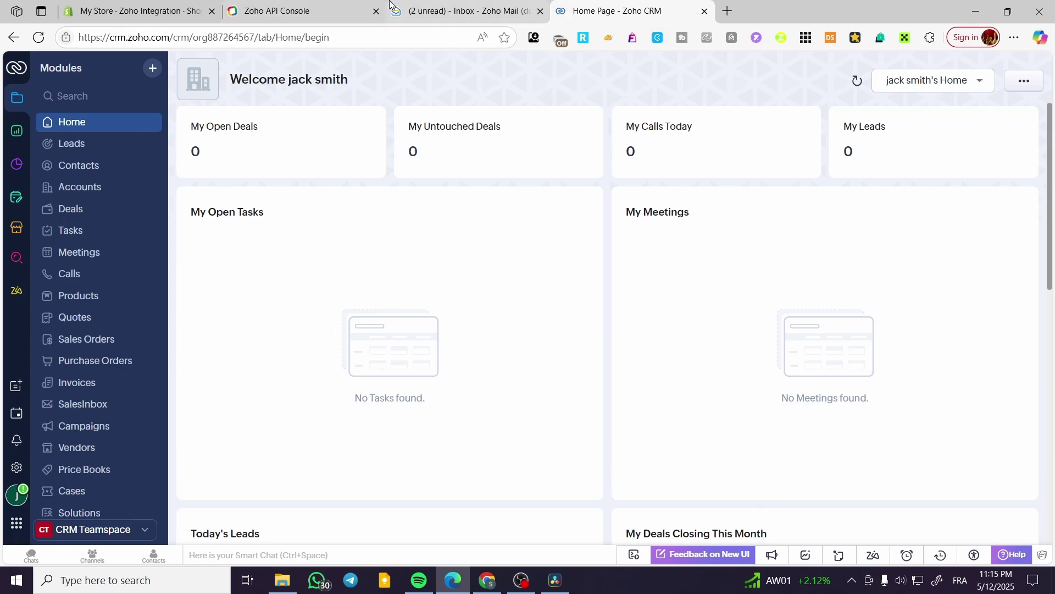
{"action": "left_click", "coordinate": [351, 10]}
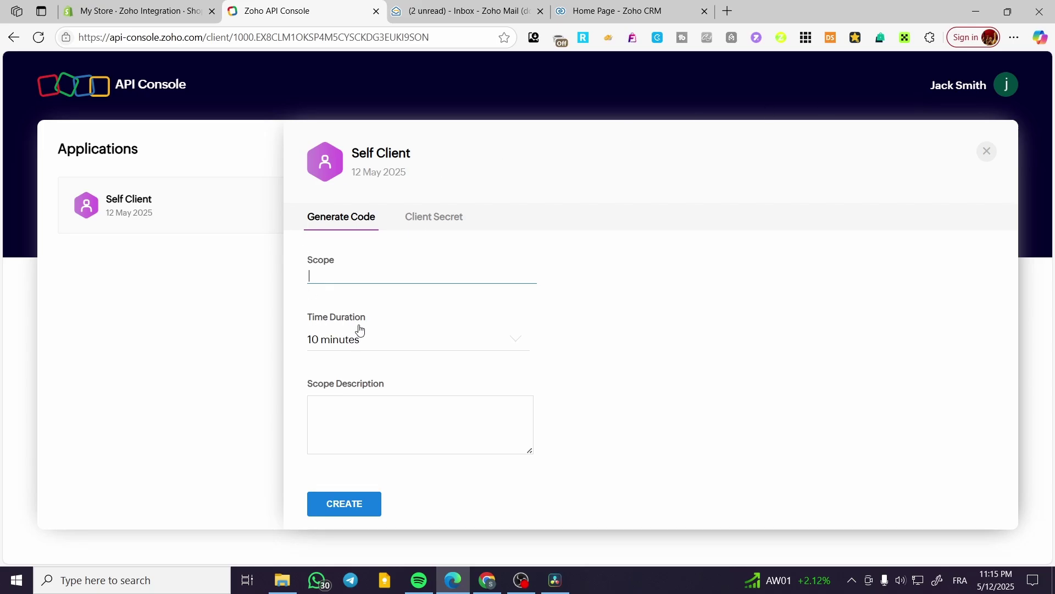
- Copy the scope ZohoCRM.modules.ALL from the Shopify instructions into the API Console Scope field
{"action": "left_click", "coordinate": [153, 10]}
{"action": "scroll", "coordinate": [642, 311], "scroll_direction": "up", "scroll_amount": 1}
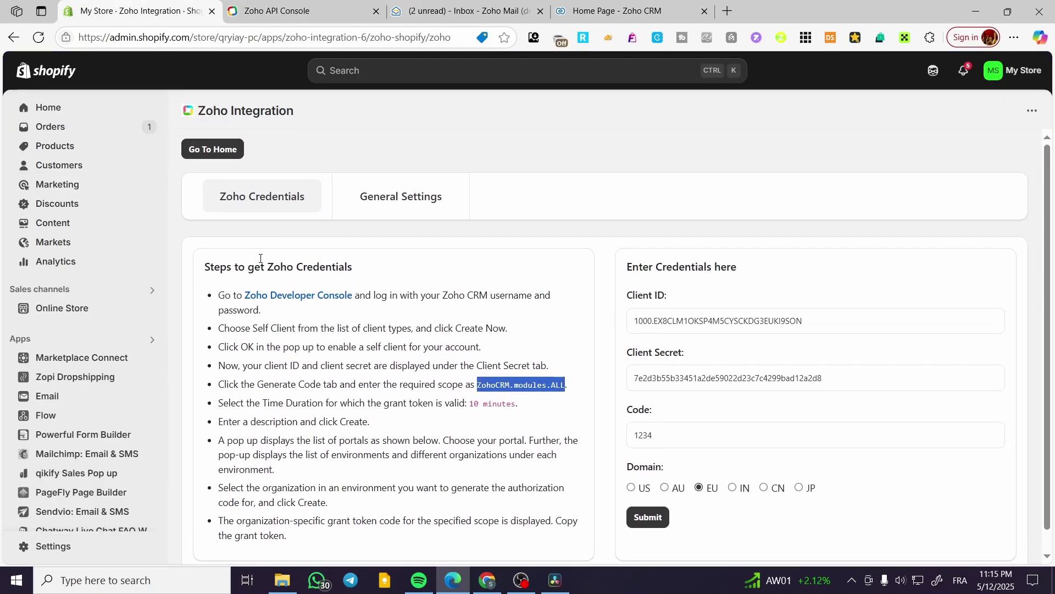
{"action": "right_click", "coordinate": [489, 383]}
{"action": "left_click", "coordinate": [547, 147]}
{"action": "left_click", "coordinate": [542, 412]}
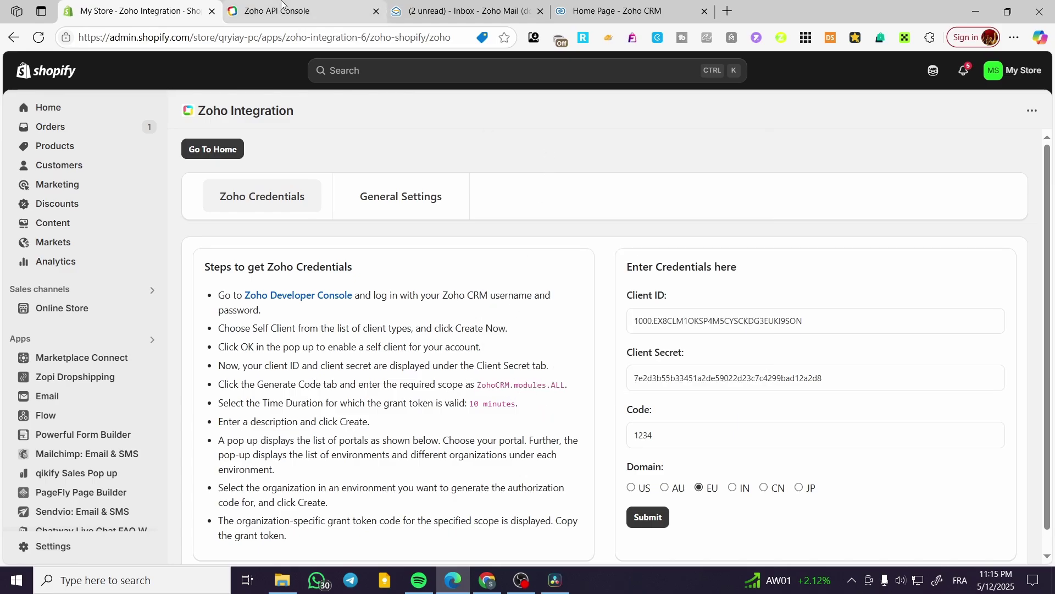
{"action": "key", "text": "ctrl+Tab"}
{"action": "key", "text": "ctrl+v"}
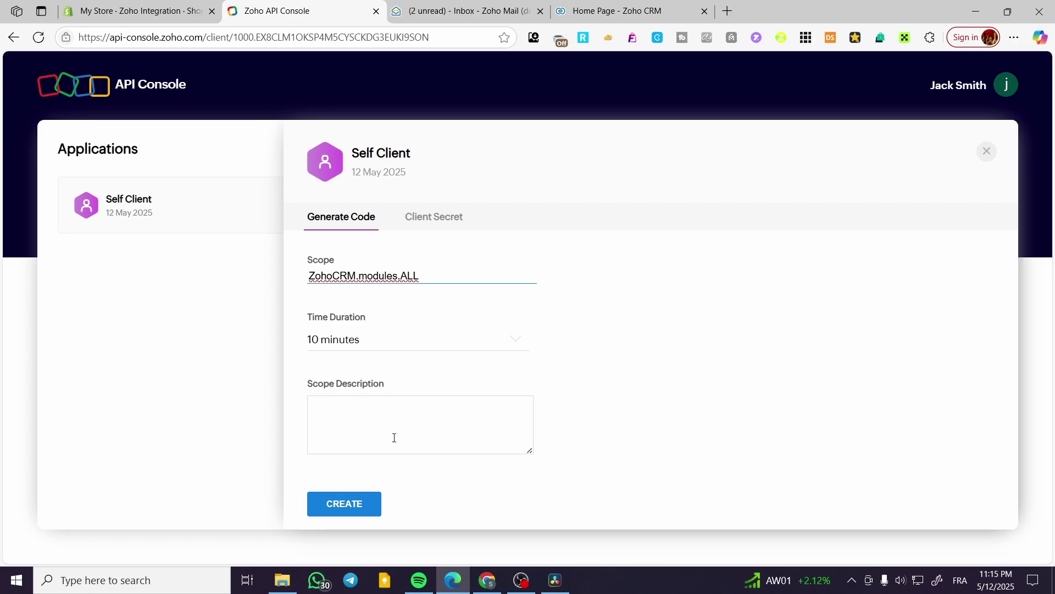
- Generate a 10-minute grant code for CRM's production organization and copy it
{"action": "left_click", "coordinate": [394, 436]}
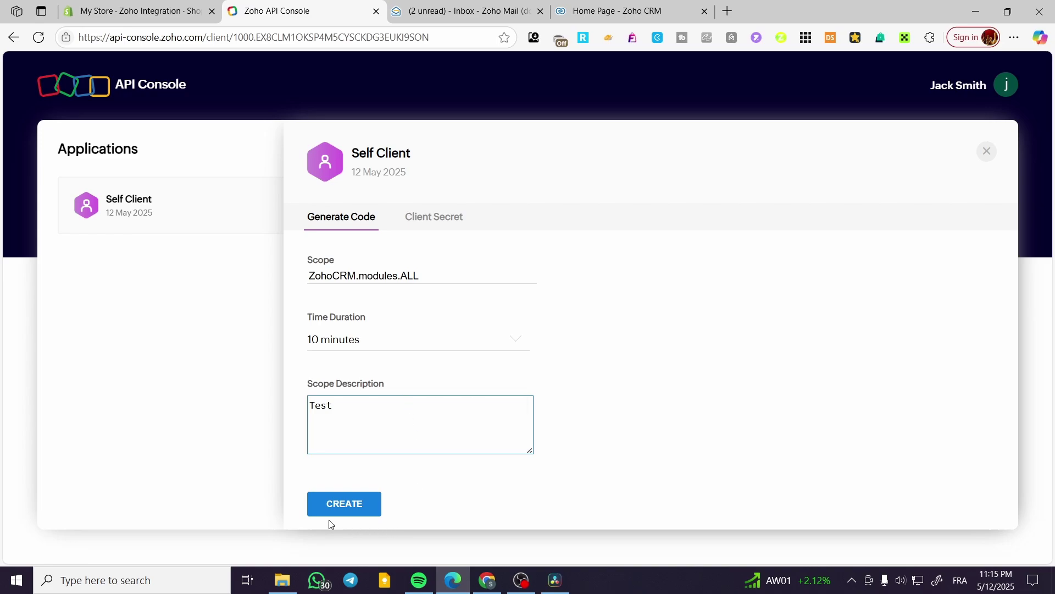
{"action": "left_click", "coordinate": [345, 505]}
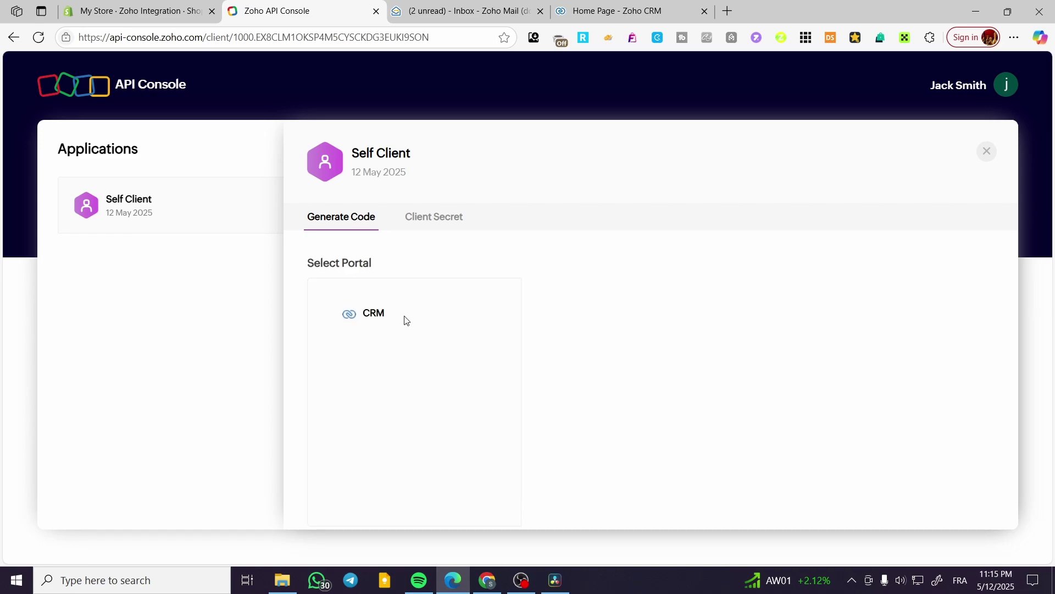
{"action": "left_click", "coordinate": [354, 312]}
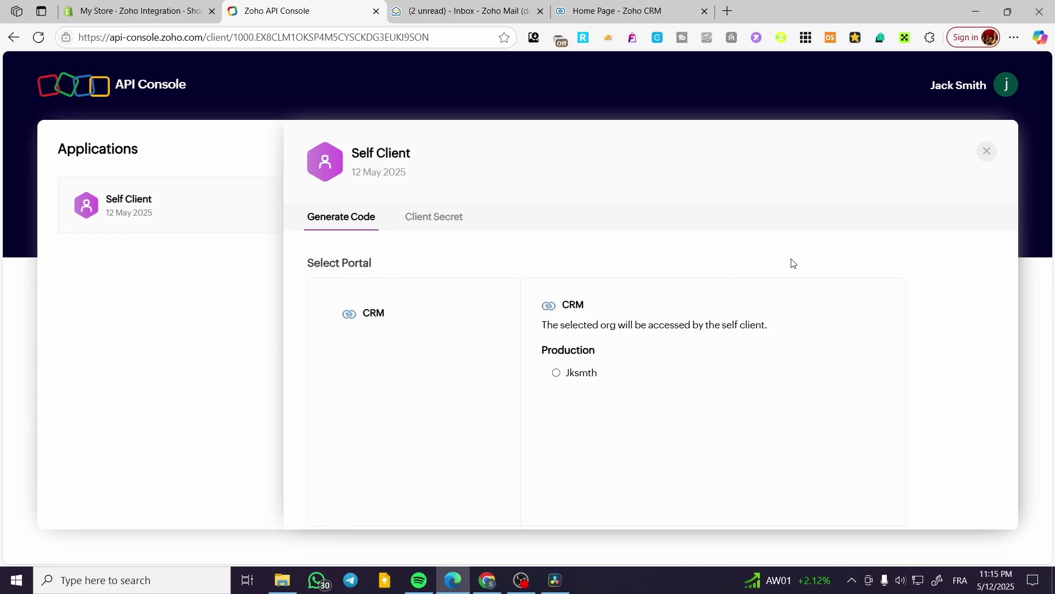
{"action": "left_click", "coordinate": [557, 373]}
{"action": "scroll", "coordinate": [707, 357], "scroll_direction": "down", "scroll_amount": 1}
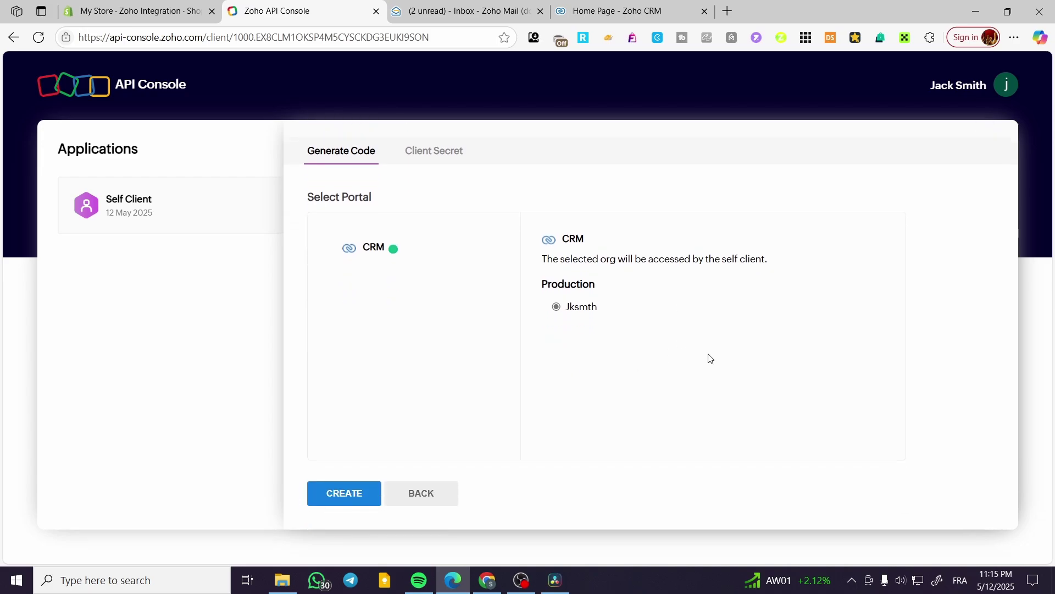
{"action": "left_click", "coordinate": [352, 495]}
{"action": "left_click", "coordinate": [427, 337]}
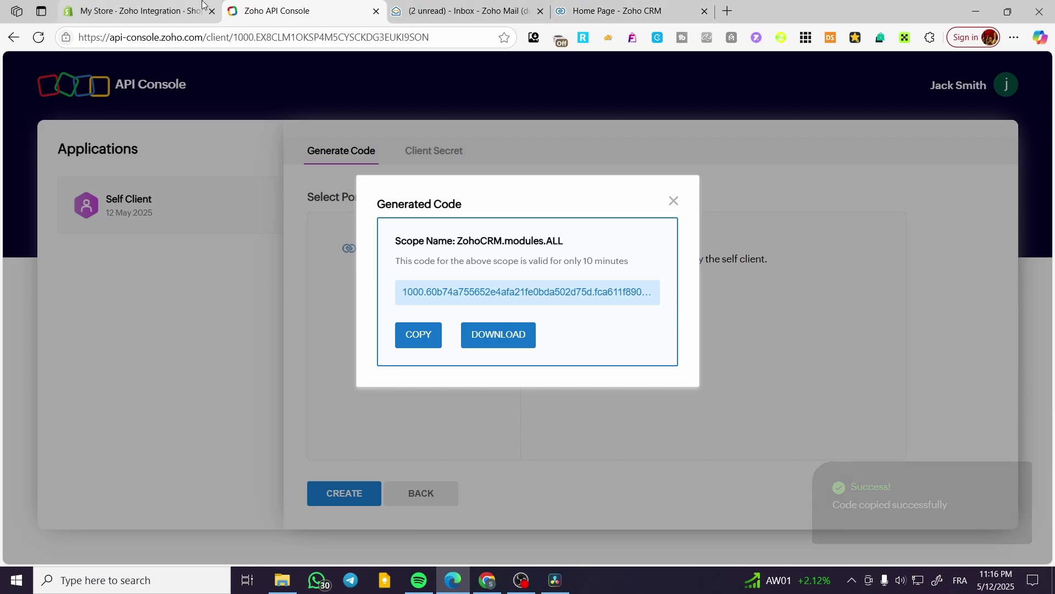
{"action": "key", "text": "ctrl+shift+Tab"}
{"action": "left_click_drag", "start_coordinate": [684, 431], "coordinate": [599, 440]}
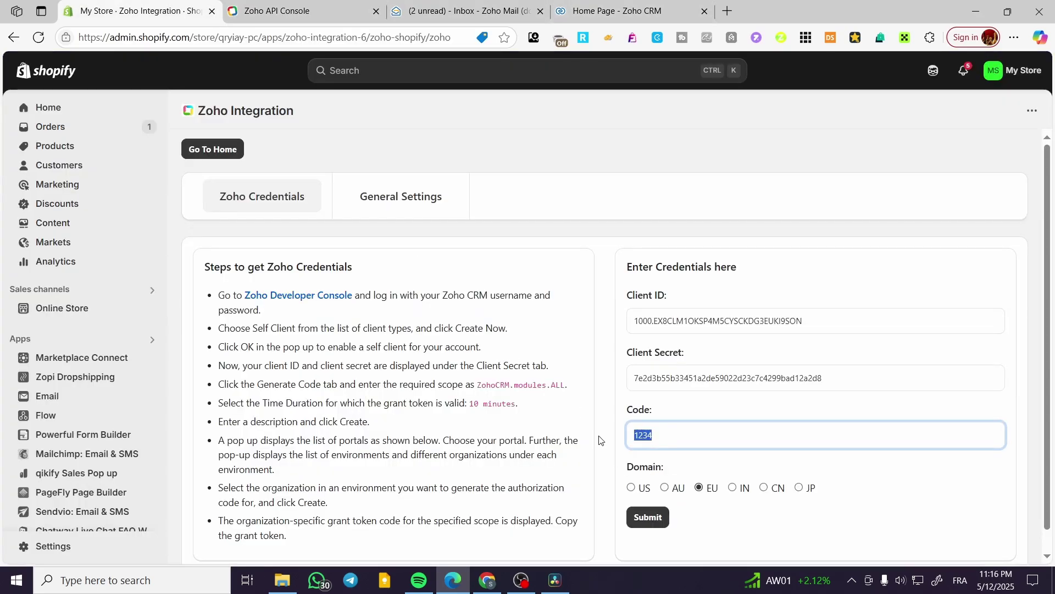
- Paste the grant code over the placeholder 1234 in the Code field and submit the credentials
{"action": "left_click", "coordinate": [651, 517]}
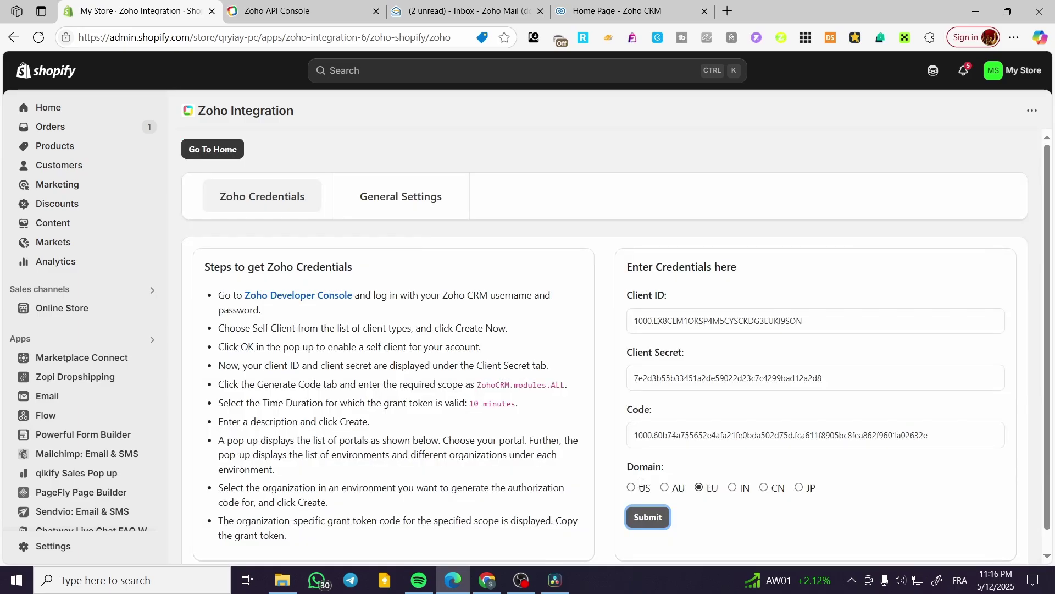
{"action": "scroll", "coordinate": [833, 429], "scroll_direction": "down", "scroll_amount": 1}
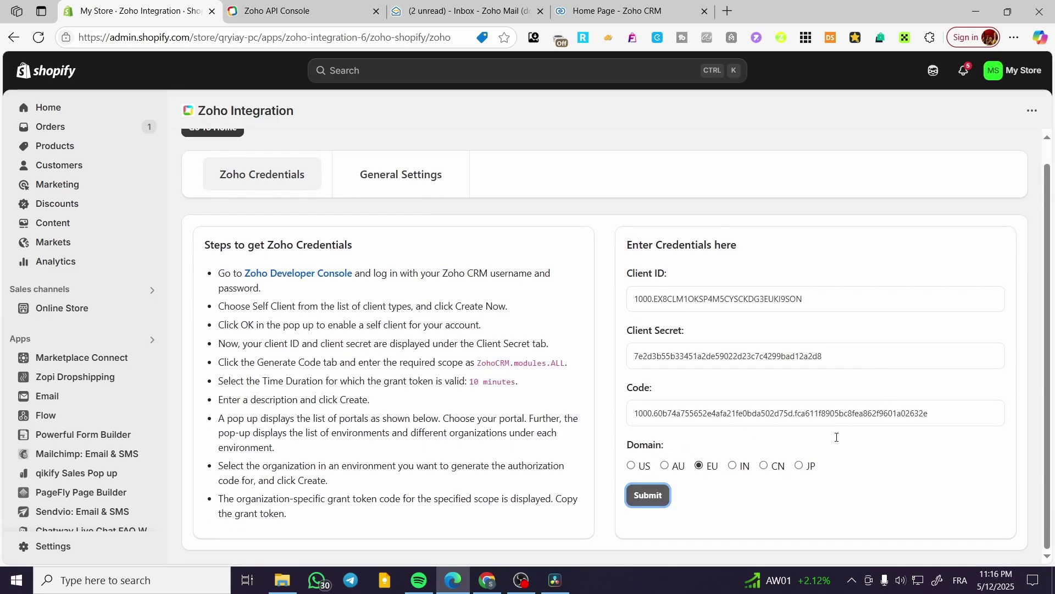
{"action": "left_click", "coordinate": [647, 494]}
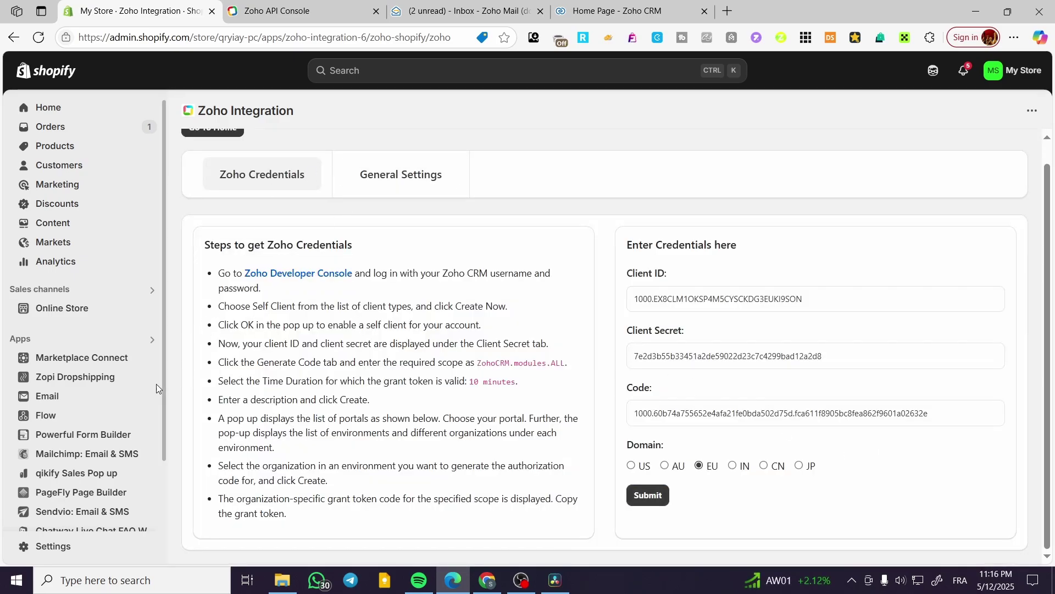
{"action": "scroll", "coordinate": [93, 380], "scroll_direction": "down", "scroll_amount": 3}
- Go to the Zoho Integration home with its empty customer list, then return to the API Console
{"action": "left_click", "coordinate": [66, 483]}
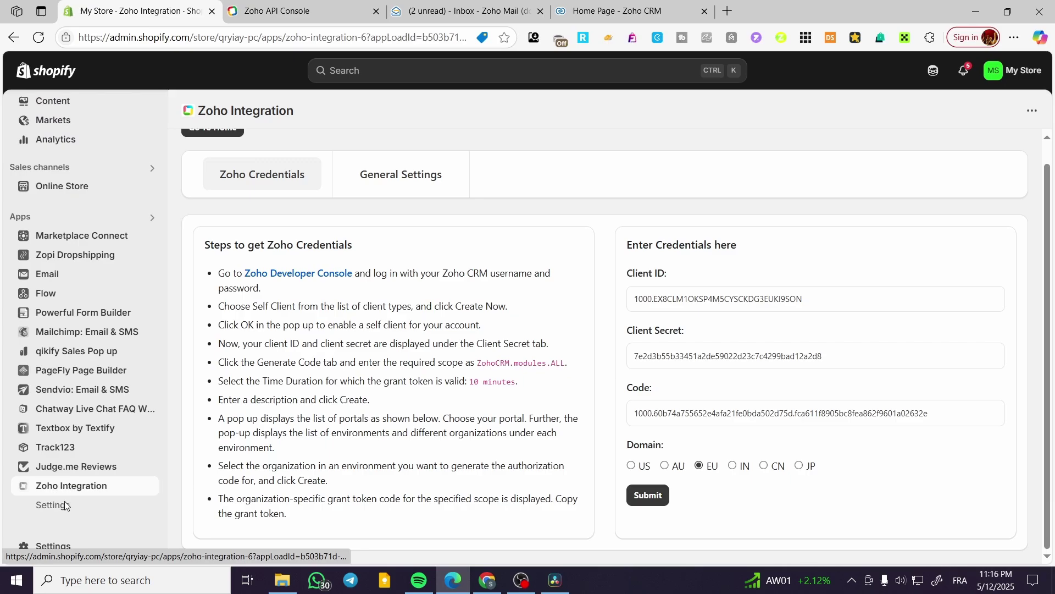
{"action": "left_click", "coordinate": [63, 506]}
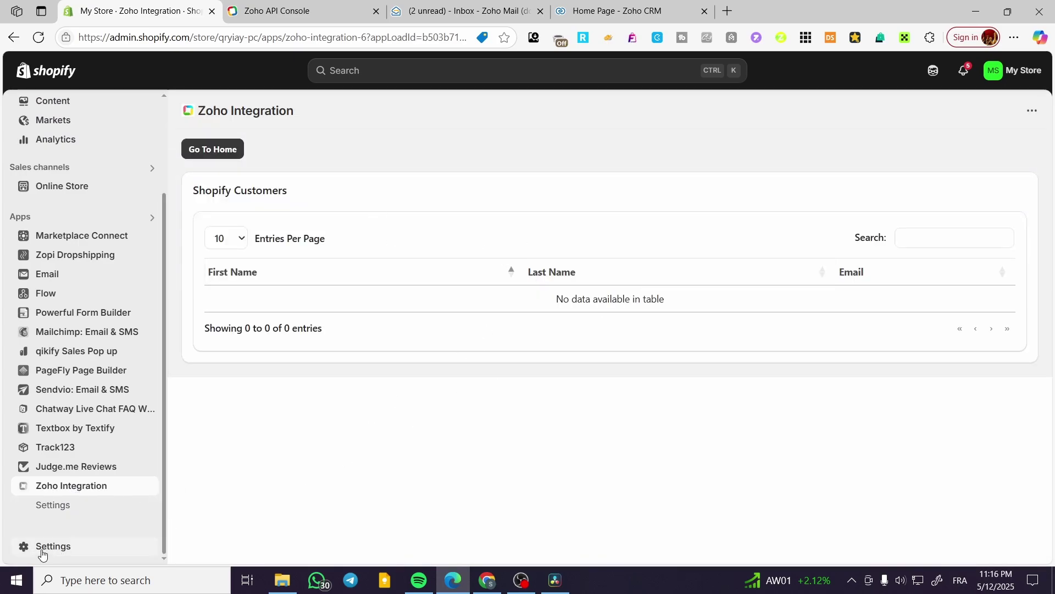
{"action": "left_click", "coordinate": [45, 506]}
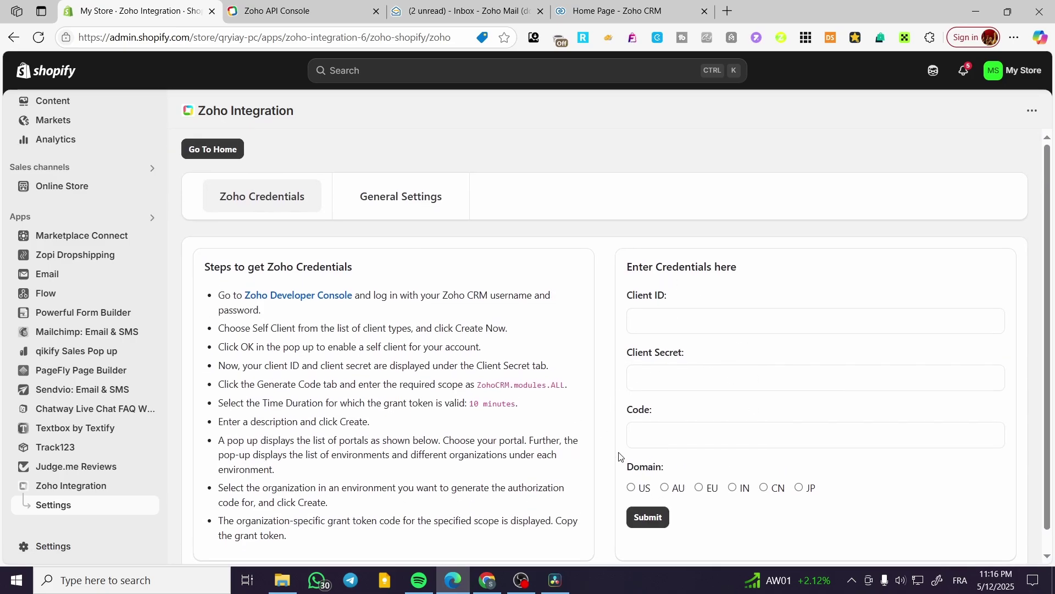
{"action": "left_click", "coordinate": [222, 156]}
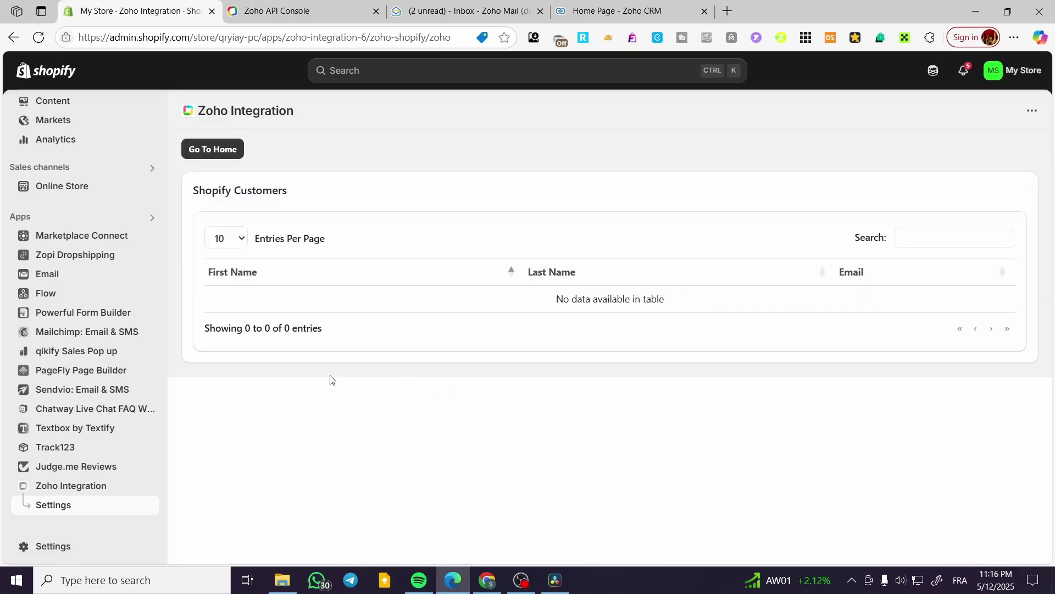
{"action": "left_click", "coordinate": [277, 11]}
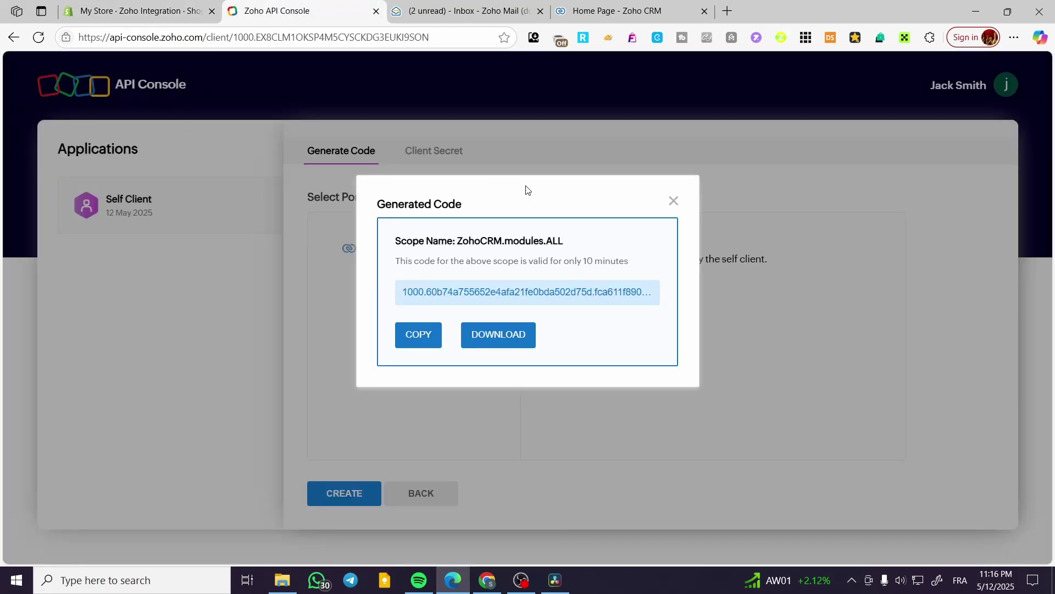
- Dismiss the generated code, clear the Scope field, and return to the Shopify integration page
{"action": "left_click", "coordinate": [674, 201]}
{"action": "left_click", "coordinate": [433, 199]}
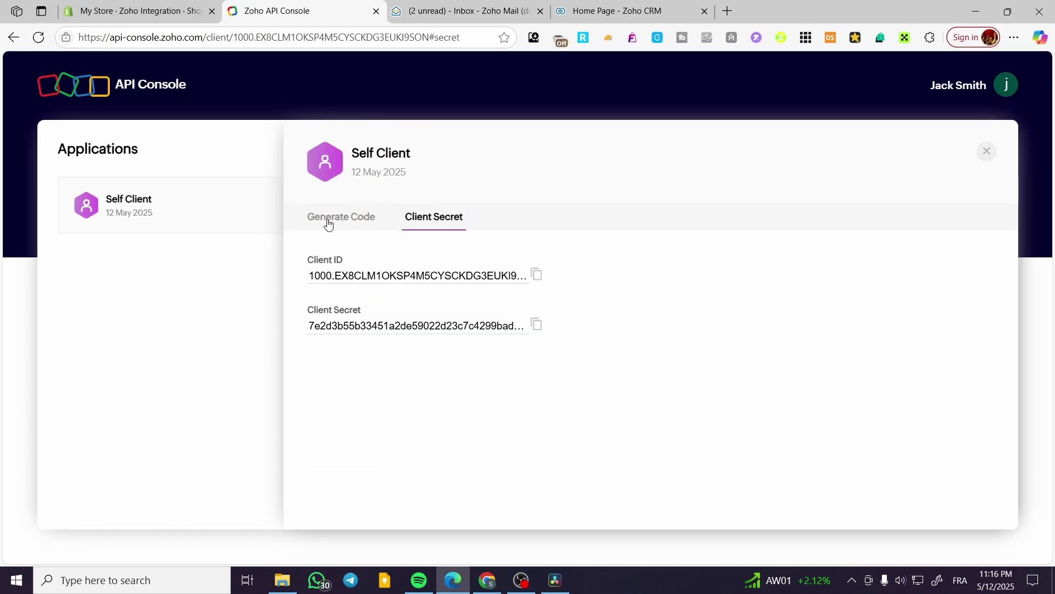
{"action": "left_click", "coordinate": [358, 224]}
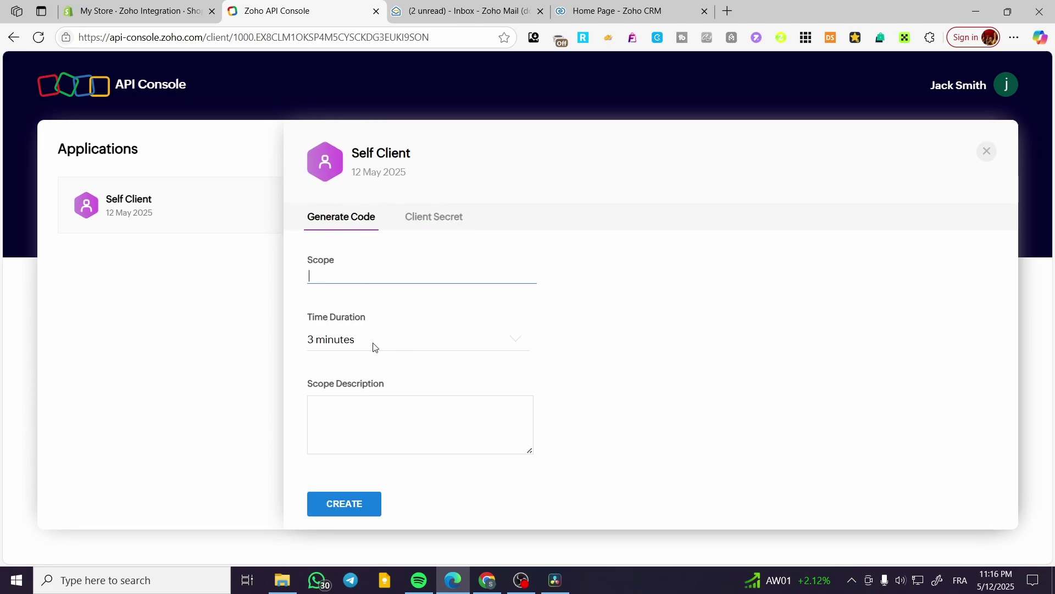
{"action": "key", "text": "ctrl+v"}
{"action": "key", "text": "ctrl+a"}
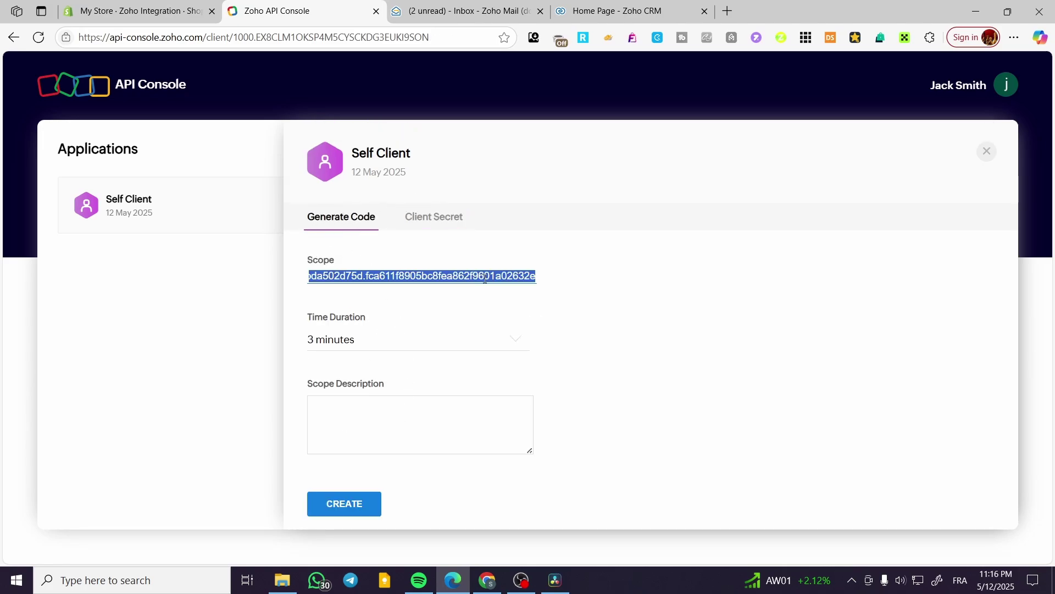
{"action": "key", "text": "BackSpace"}
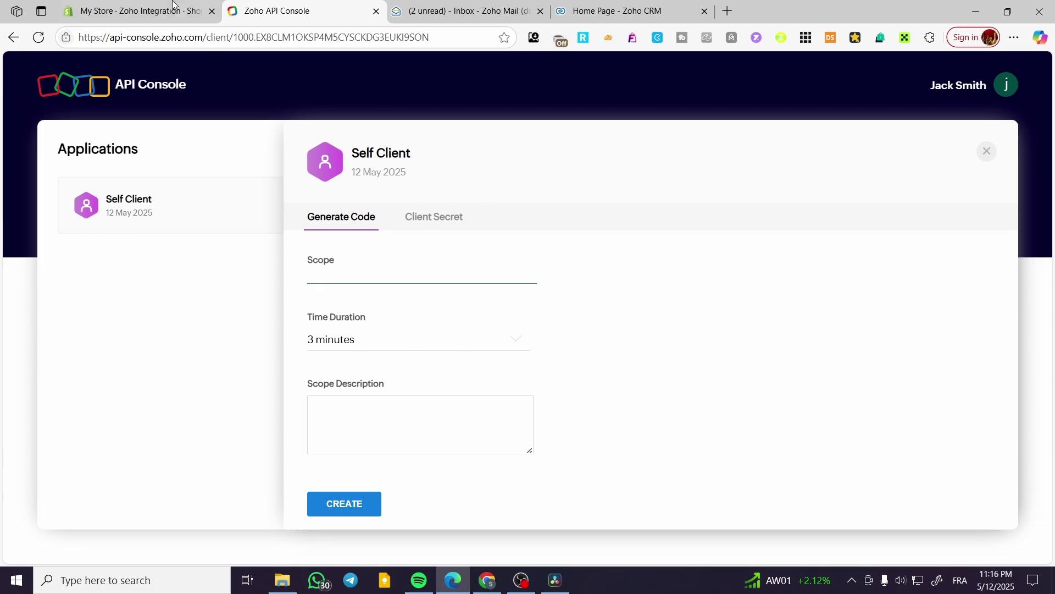
{"action": "left_click", "coordinate": [176, 10]}
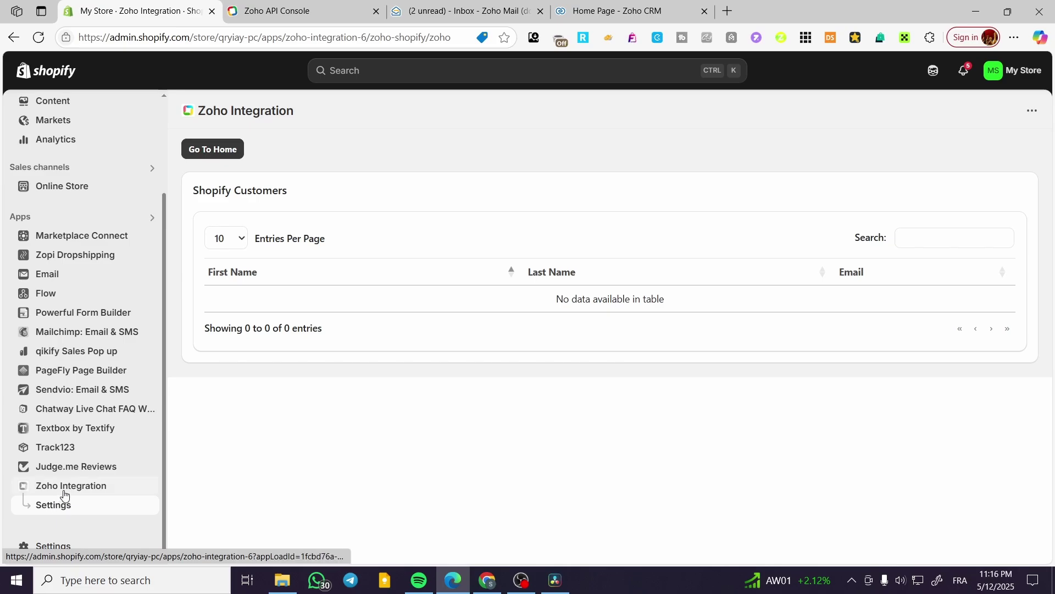
- Reload the Zoho Integration settings page, then switch back to the Zoho API Console
{"action": "left_click", "coordinate": [57, 508]}
{"action": "left_click", "coordinate": [57, 509]}
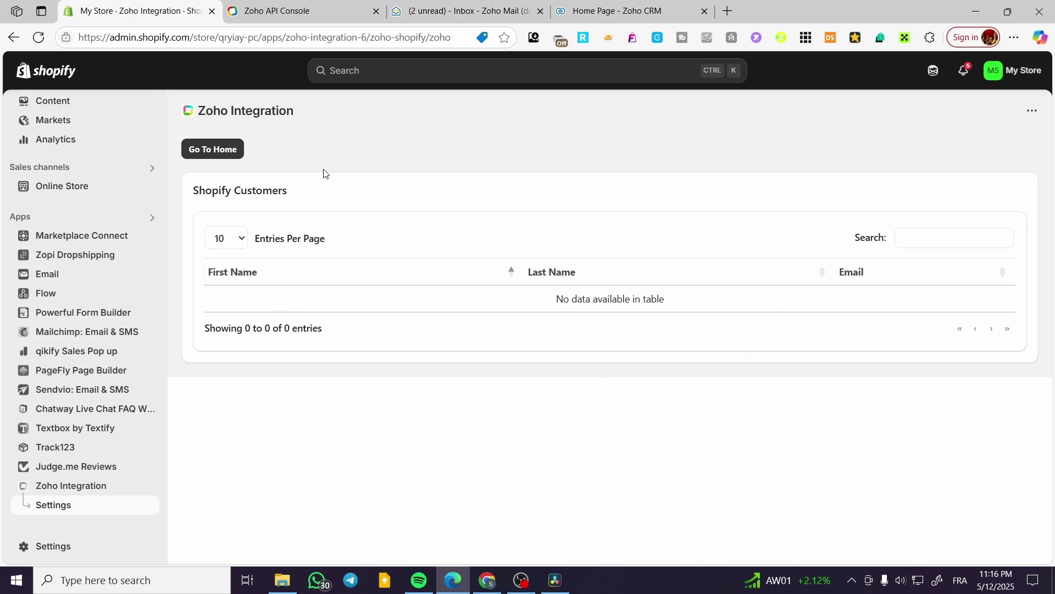
{"action": "left_click", "coordinate": [315, 7]}
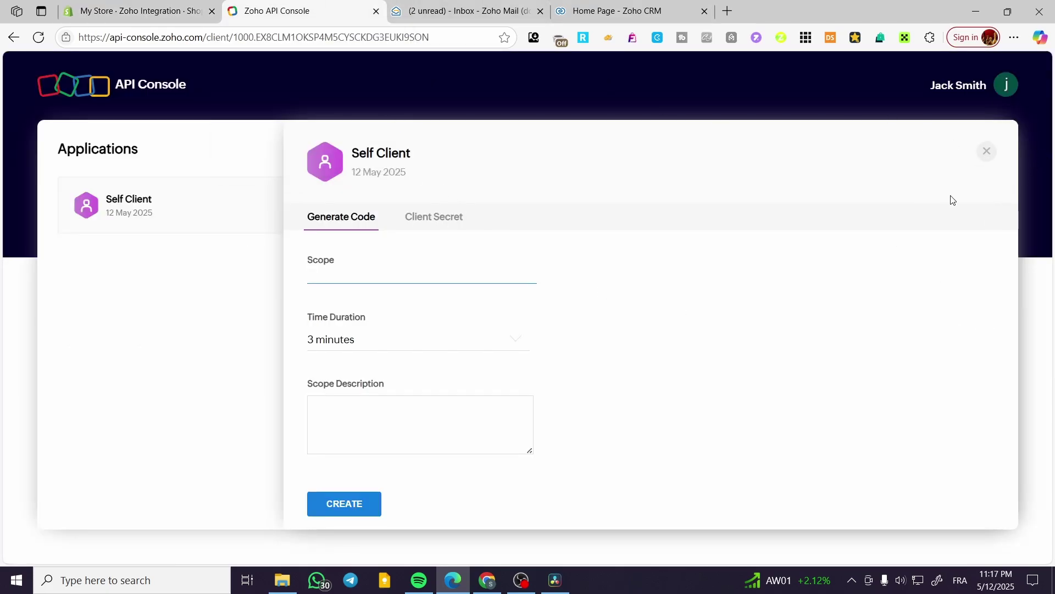
- Close the Self Client details and move to the Zoho Mail inbox
{"action": "left_click", "coordinate": [987, 156]}
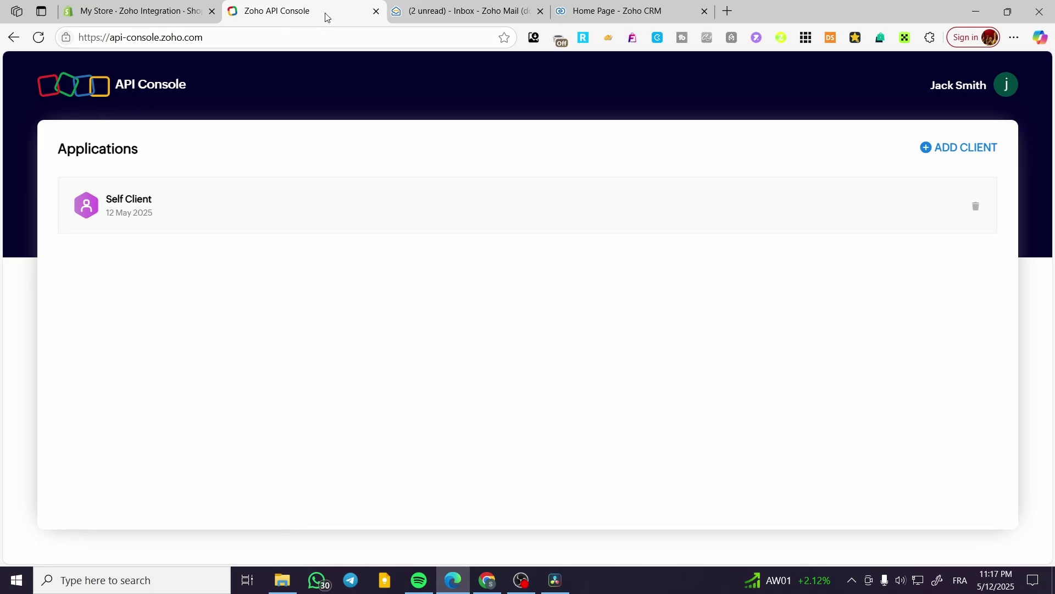
{"action": "left_click", "coordinate": [448, 10]}
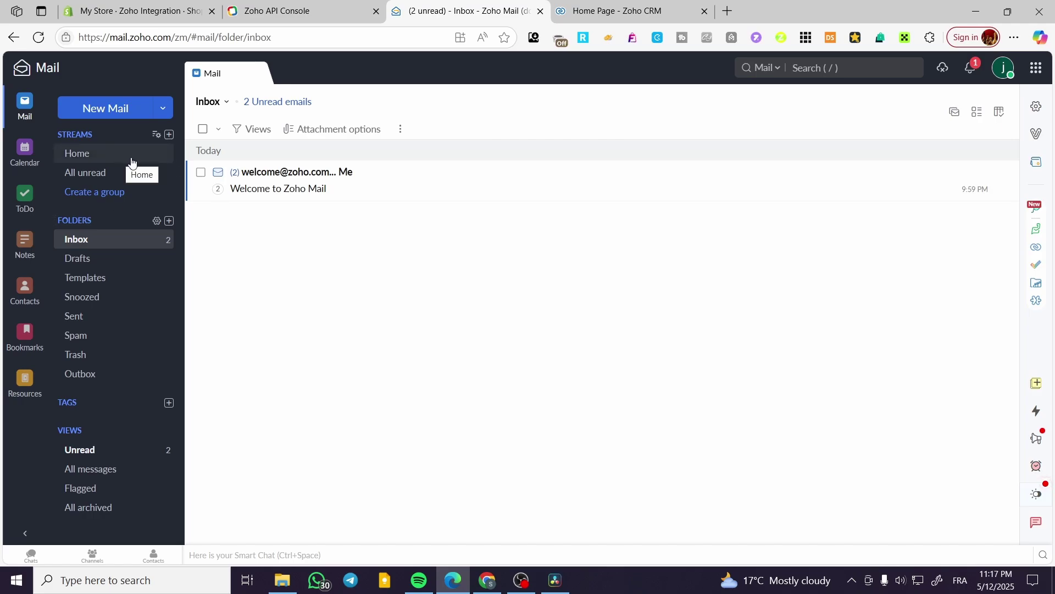
- In Zoho CRM, open the Campaigns module and start a new Create Campaign form
{"action": "key", "text": "ctrl+Tab"}
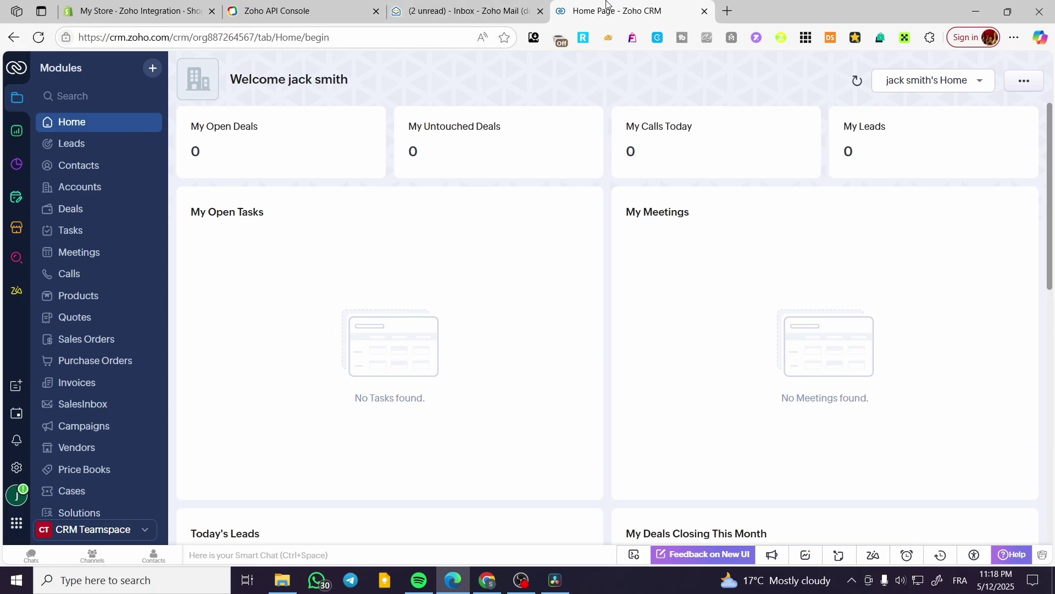
{"action": "scroll", "coordinate": [99, 407], "scroll_direction": "down", "scroll_amount": 2}
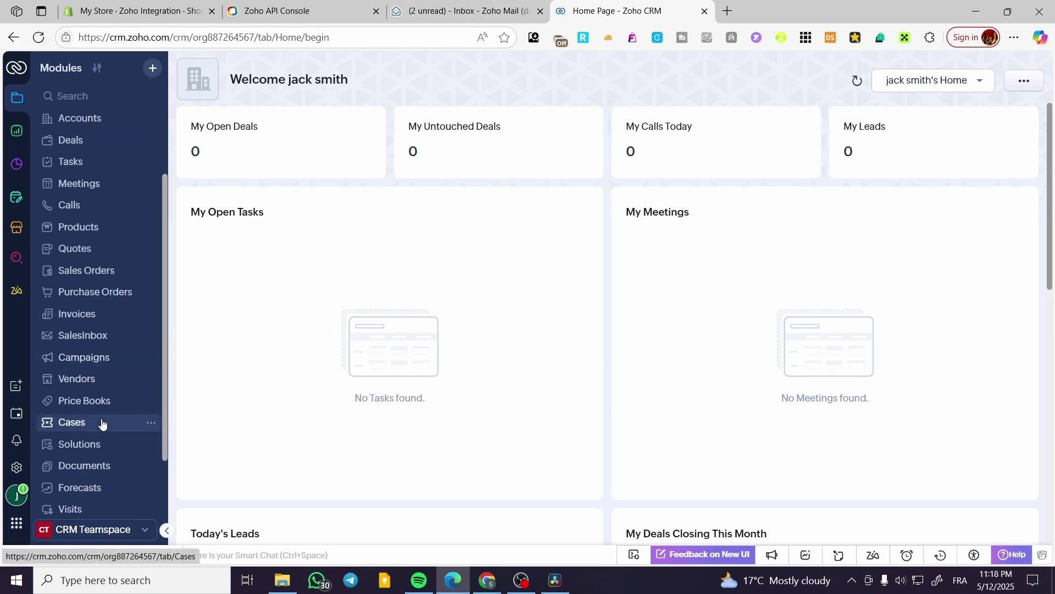
{"action": "left_click", "coordinate": [92, 363]}
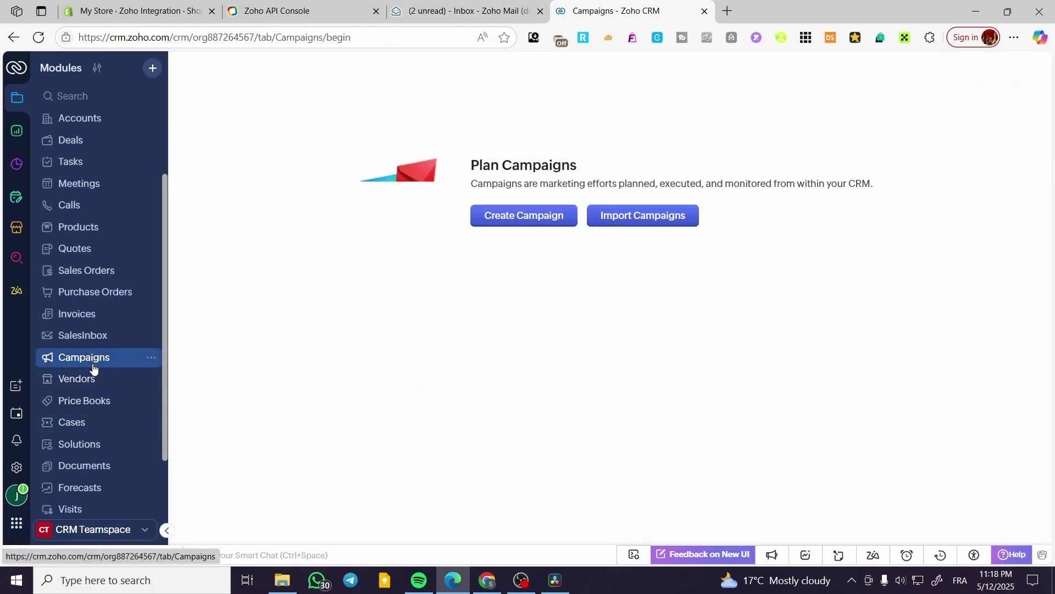
{"action": "left_click", "coordinate": [541, 217]}
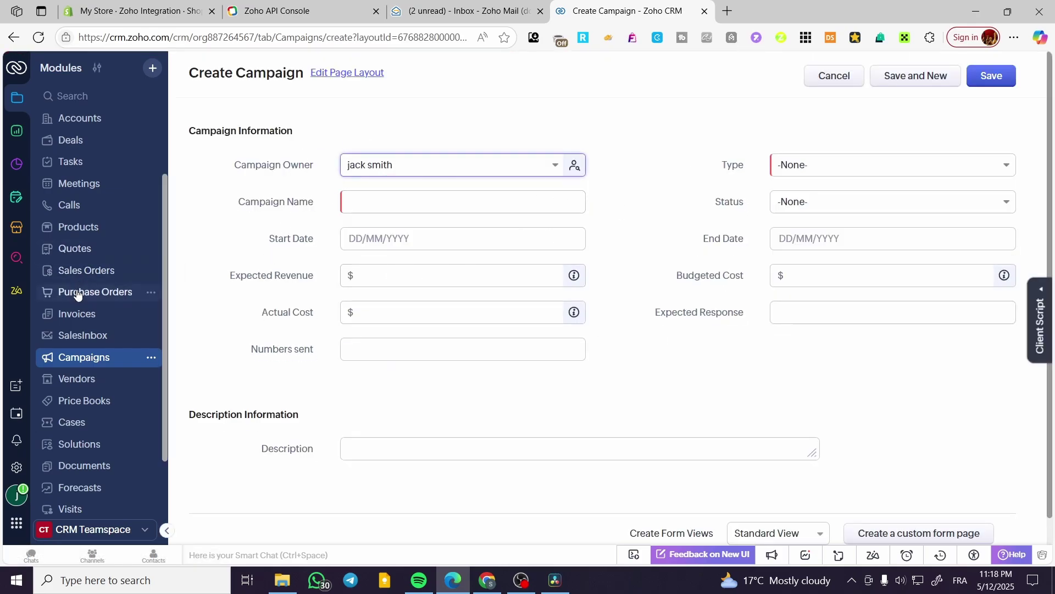
- Keep the Standard View form layout, close the unsaved Create Campaign tab, and return to Shopify
{"action": "scroll", "coordinate": [492, 207], "scroll_direction": "down", "scroll_amount": 1}
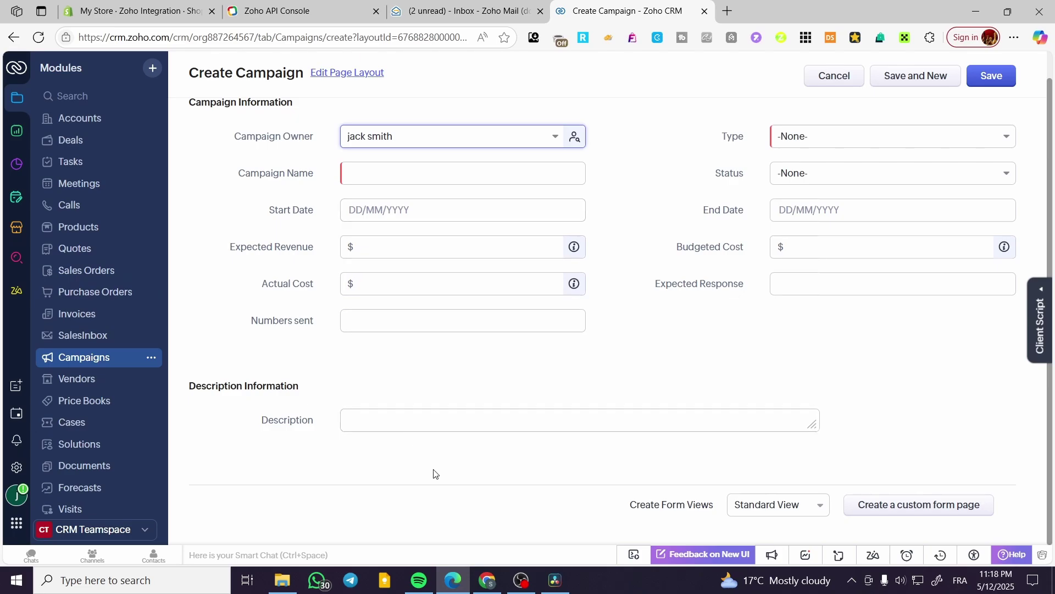
{"action": "left_click", "coordinate": [795, 514]}
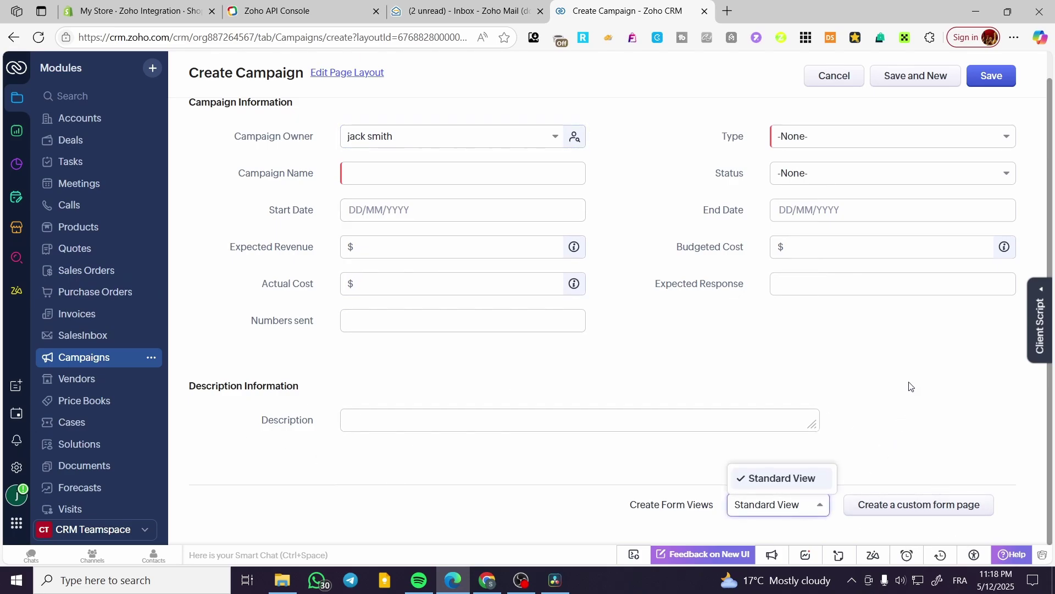
{"action": "left_click", "coordinate": [821, 374]}
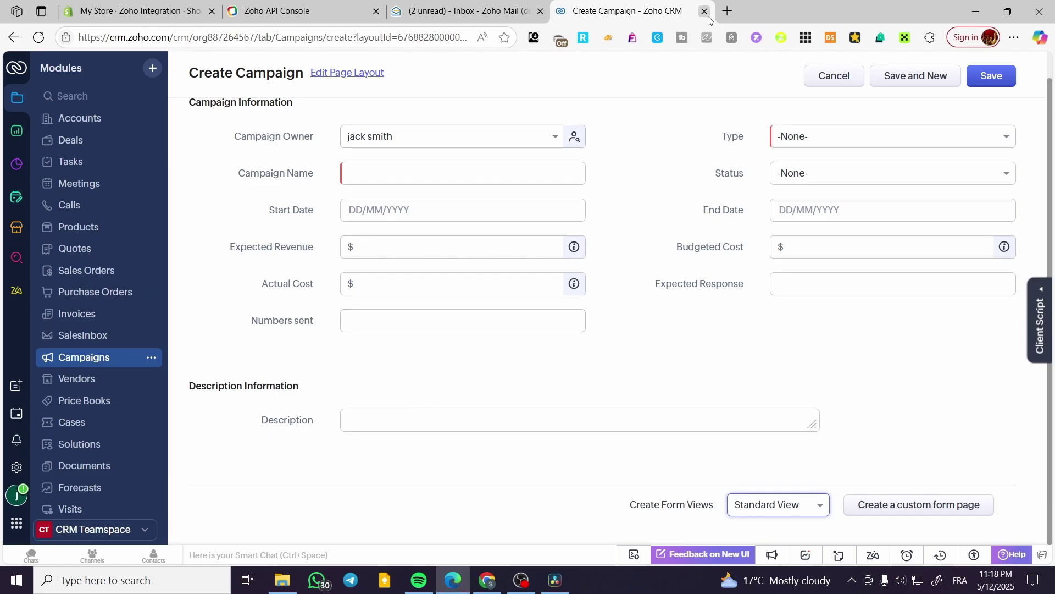
{"action": "left_click", "coordinate": [493, 3]}
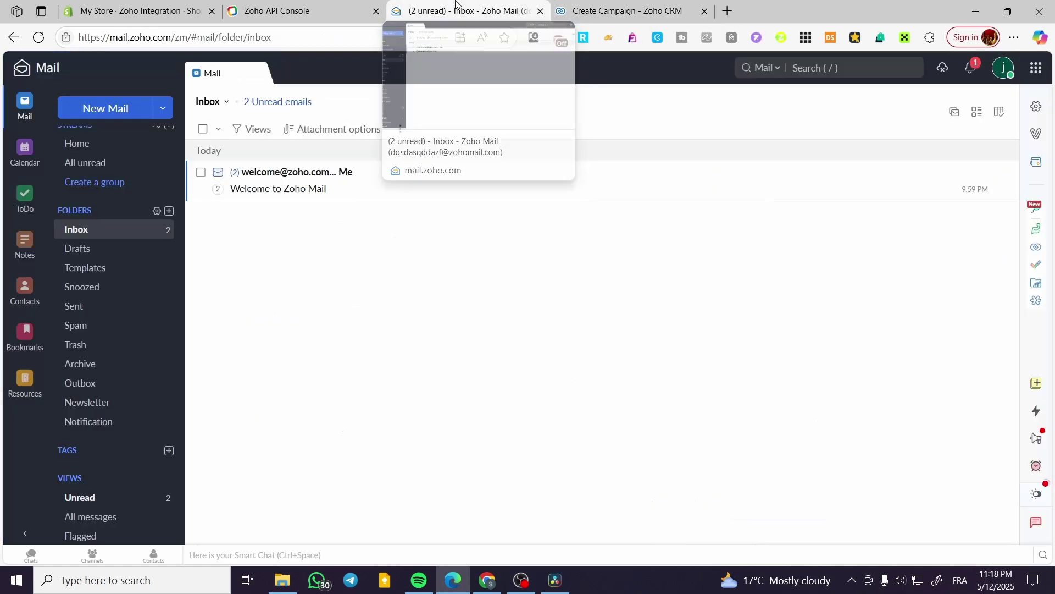
{"action": "left_click", "coordinate": [559, 4]}
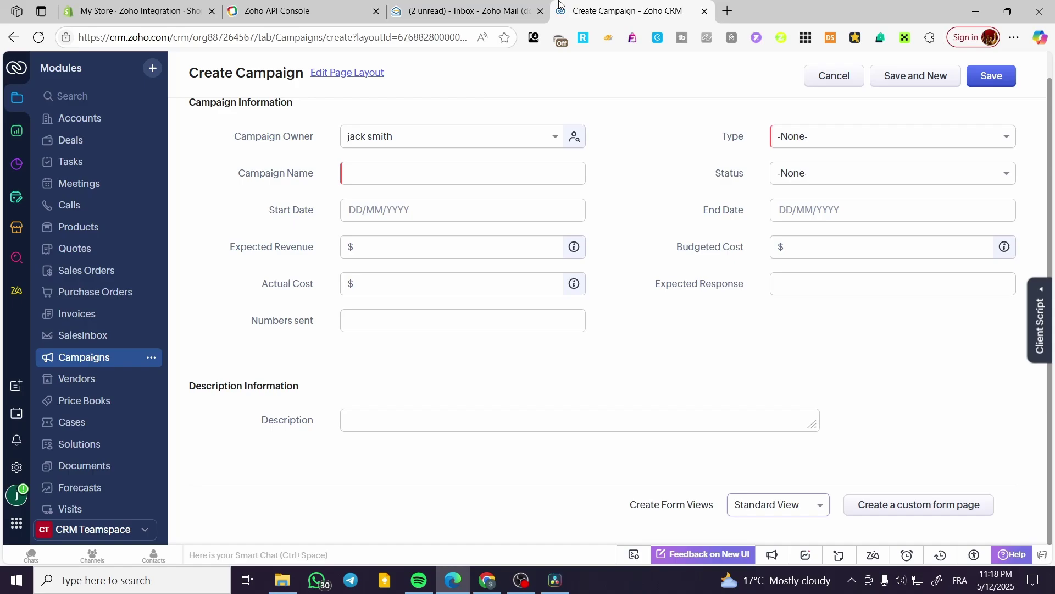
{"action": "left_click", "coordinate": [503, 7]}
{"action": "left_click", "coordinate": [580, 6]}
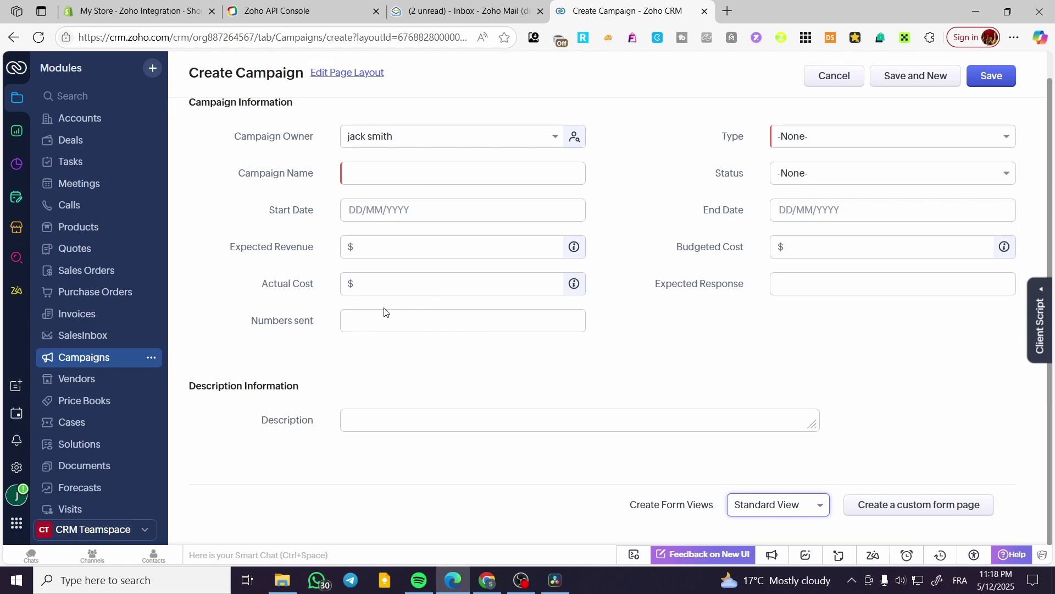
{"action": "left_click", "coordinate": [704, 11]}
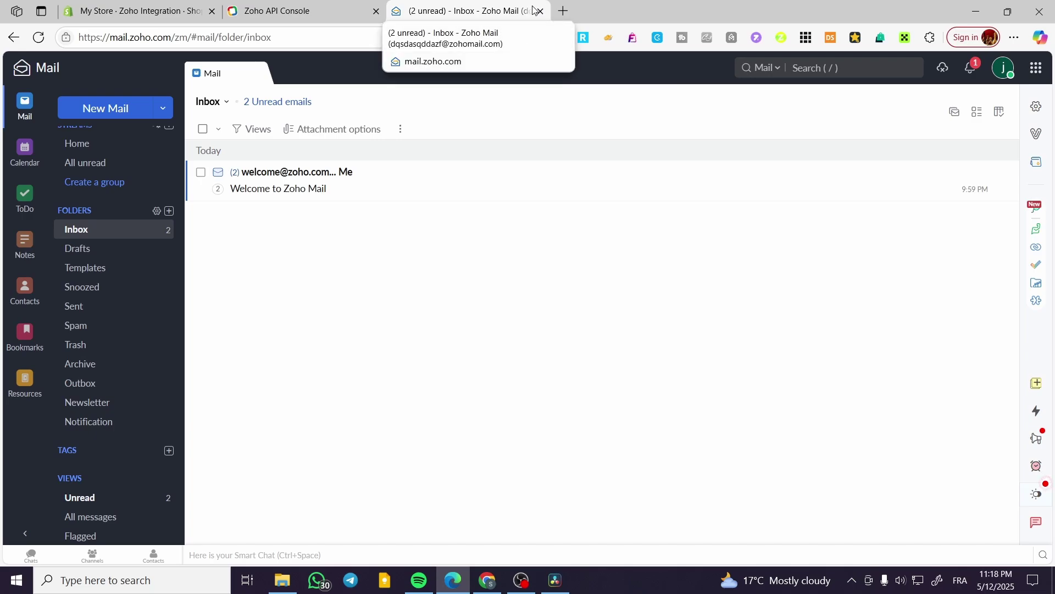
{"action": "left_click", "coordinate": [169, 5]}
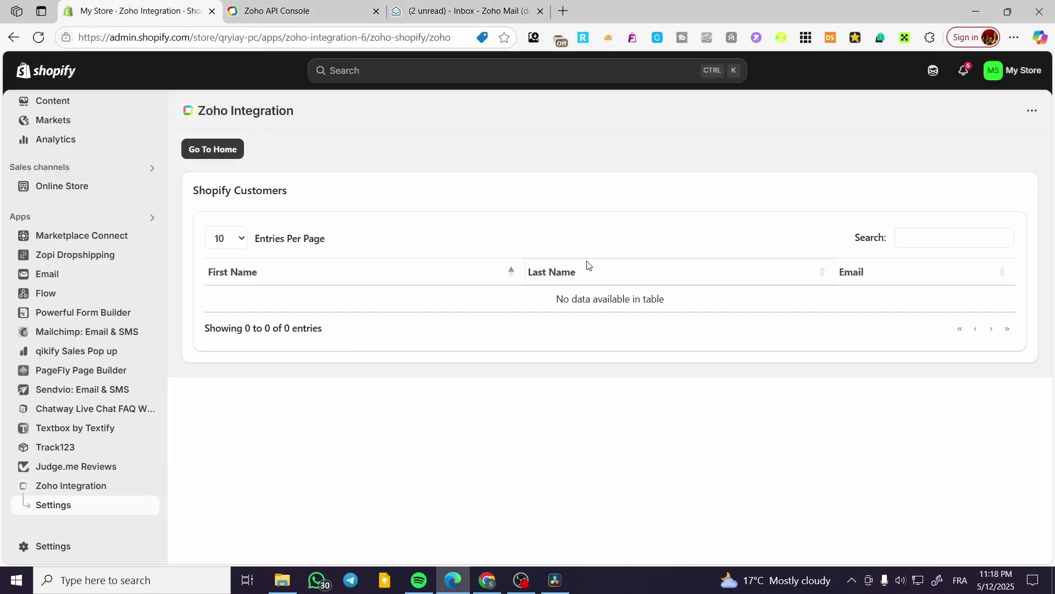